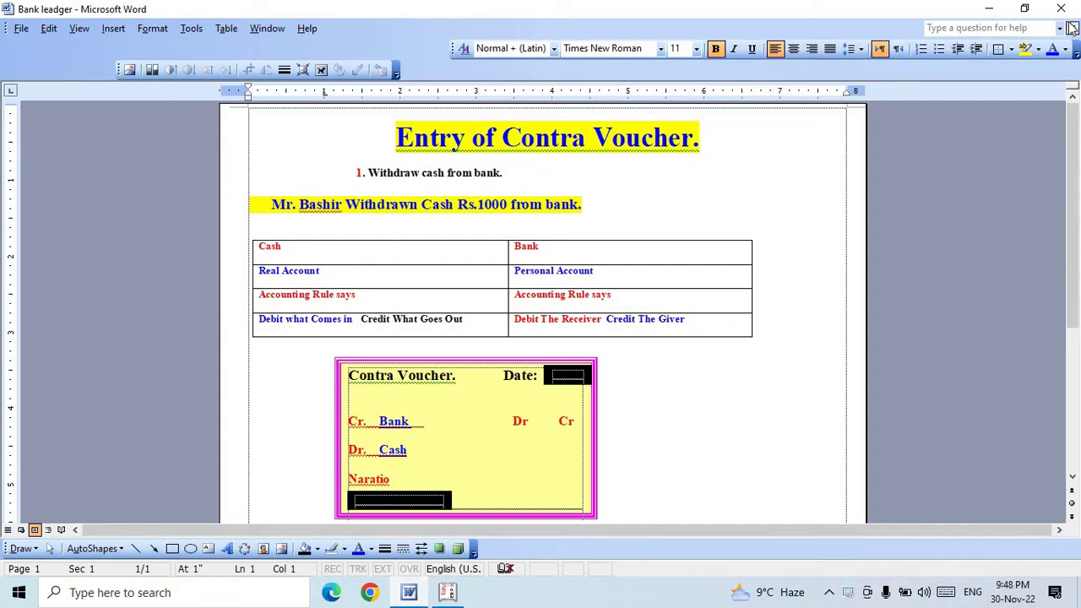
# - Switch to Tally.ERP 9 and open a new contra voucher for the Dadatraders company
pyautogui.click(994, 12)
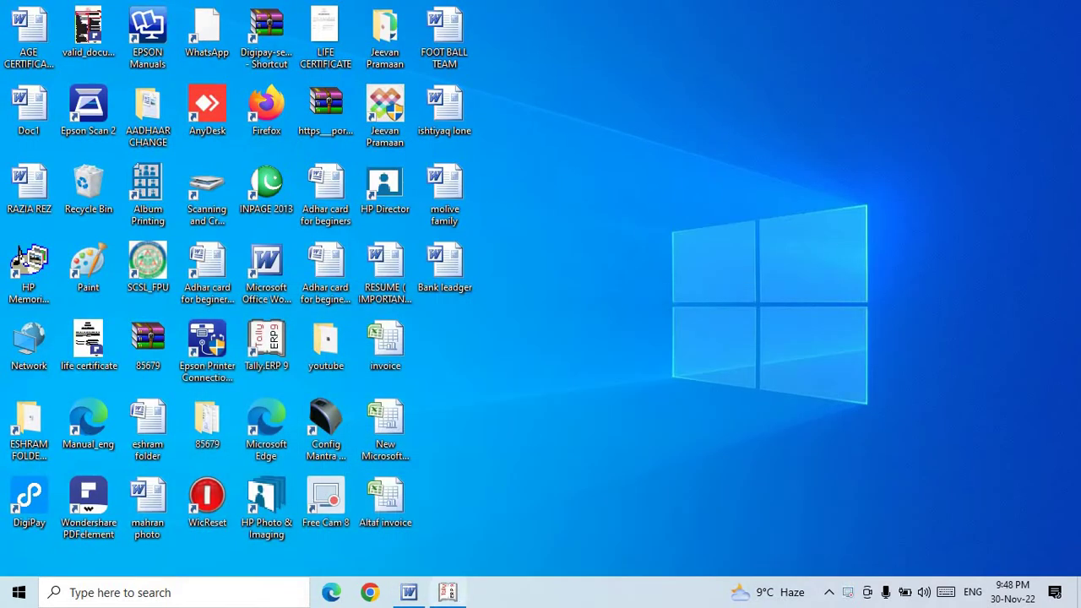
pyautogui.click(458, 596)
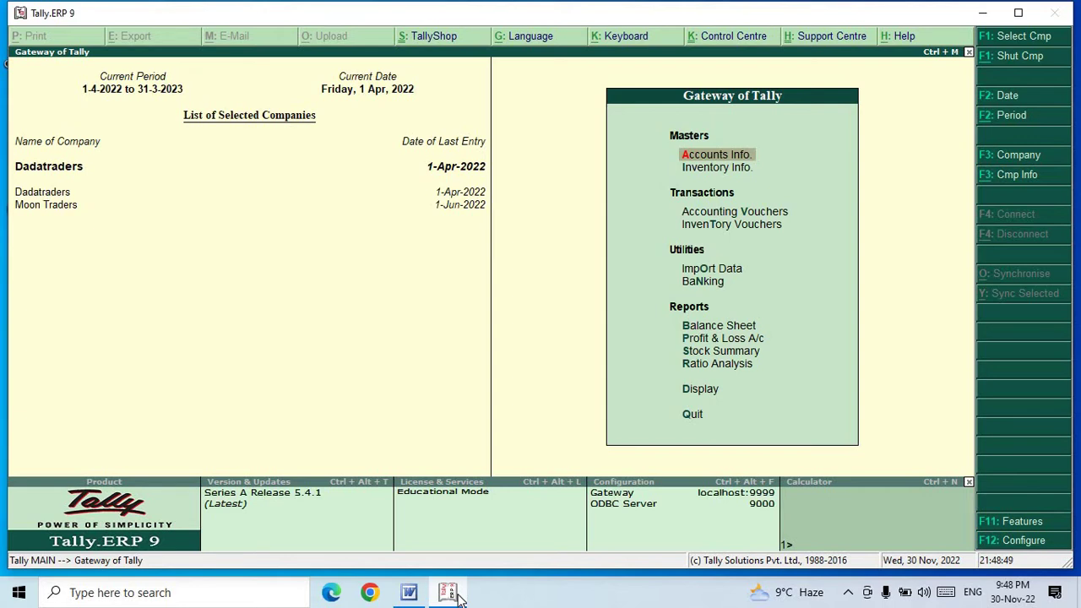
pyautogui.press('Down')
pyautogui.press('Down')
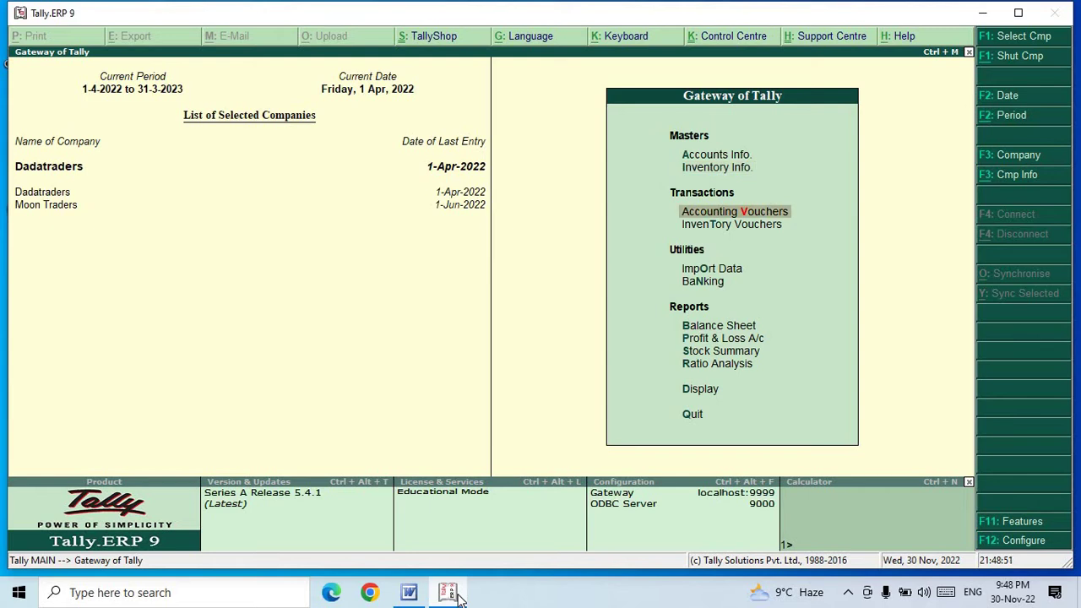
pyautogui.press('Return')
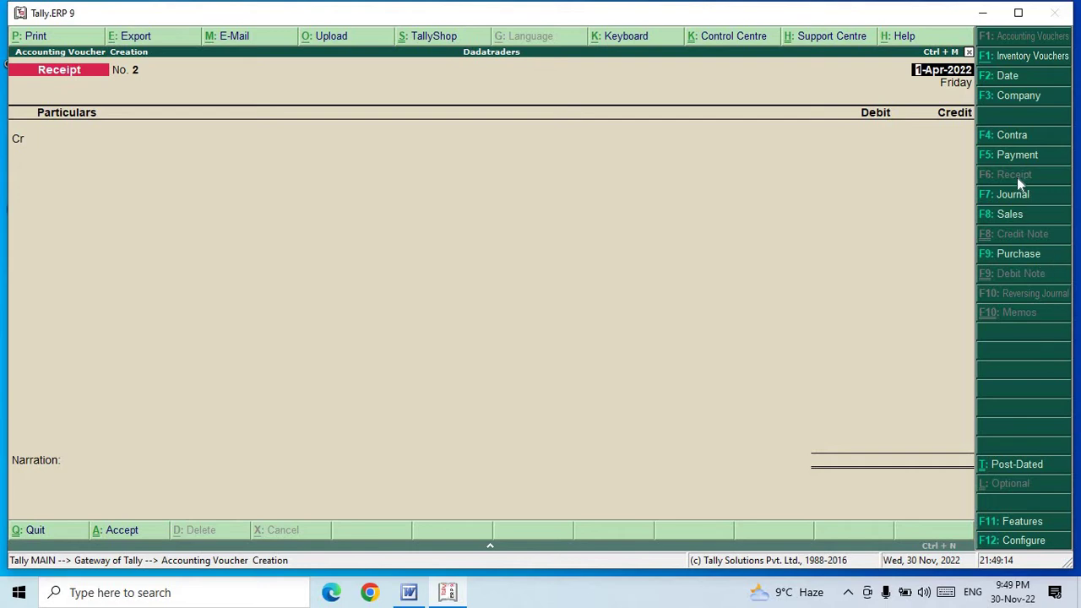
pyautogui.click(1010, 135)
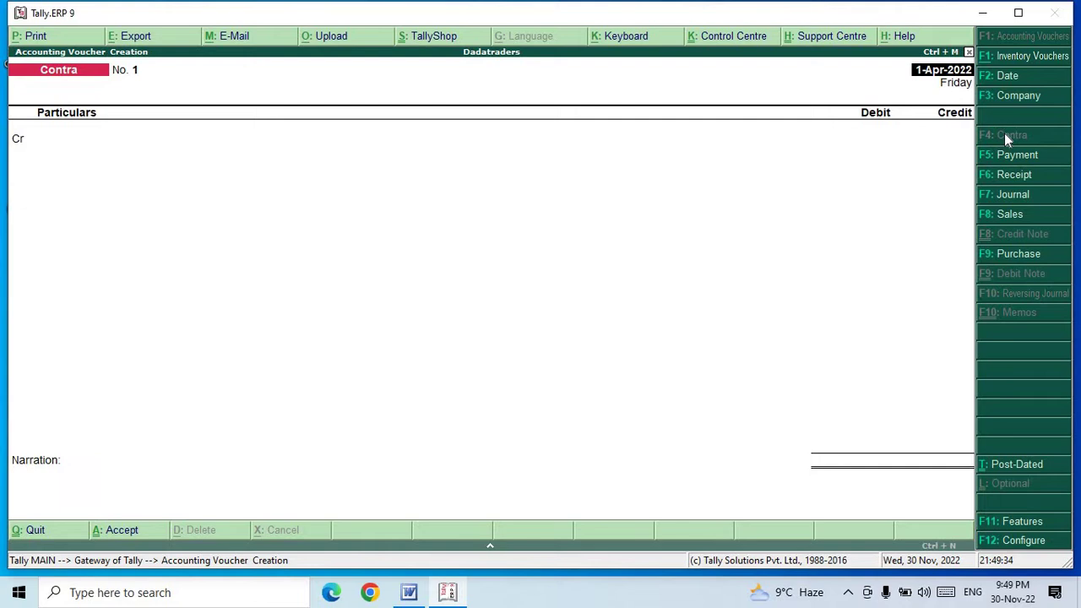
# - Set the contra voucher's date to 1-6-2022 and proceed to the credit entry
pyautogui.press('F2')
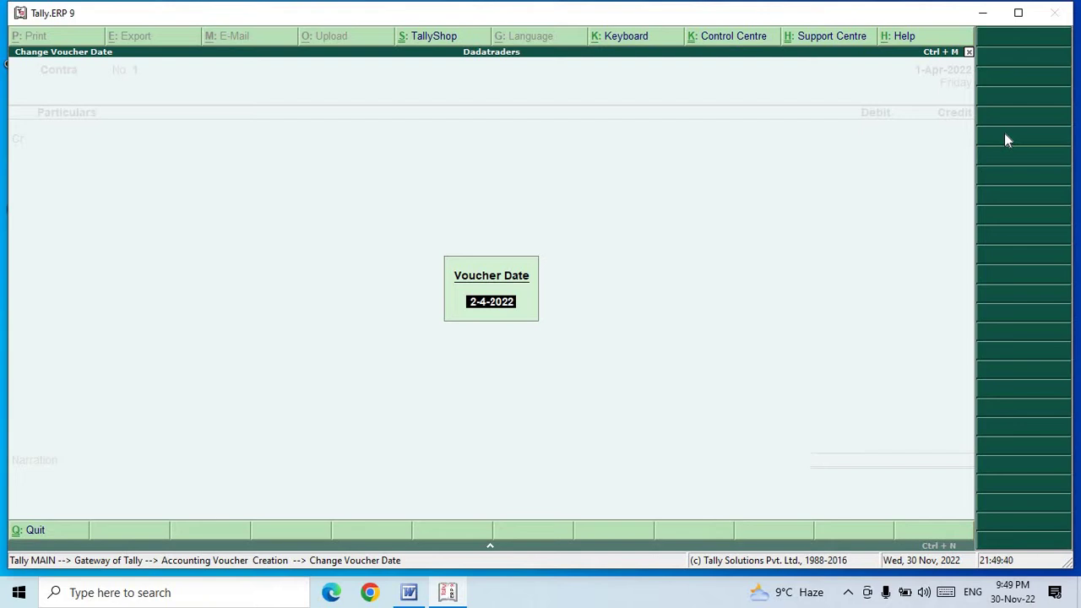
pyautogui.write('1-6-2022')
pyautogui.press('Return')
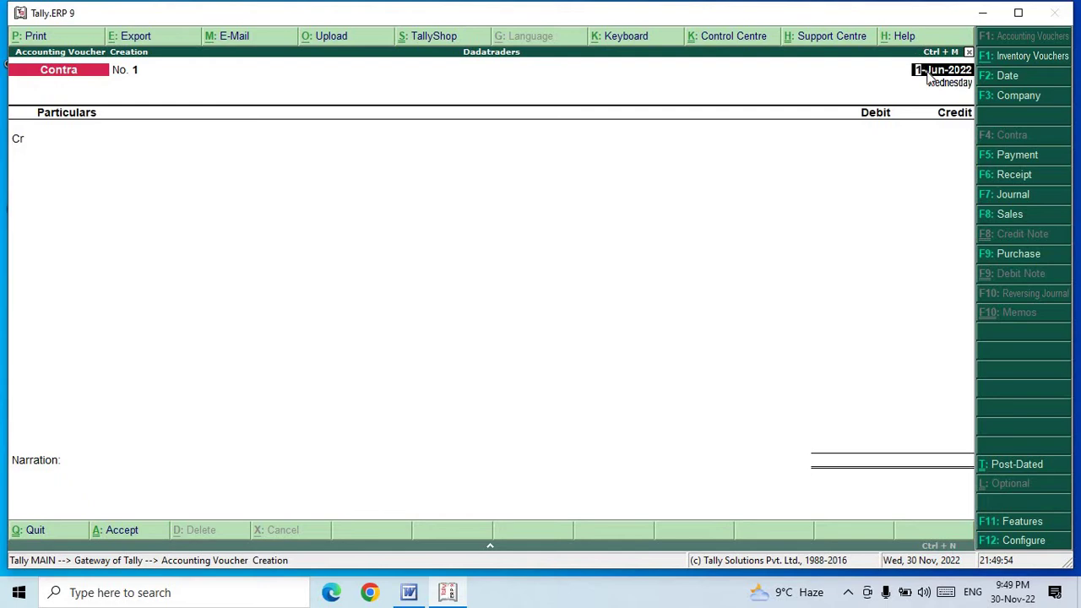
pyautogui.press('Return')
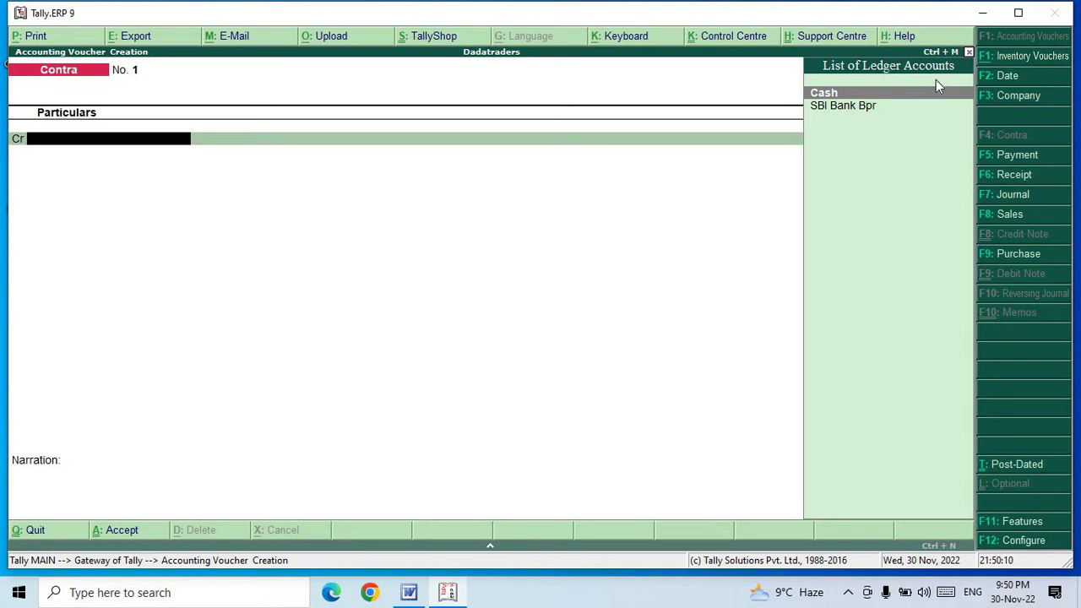
# - Check the contra voucher notes in Word, then credit the Cash ledger with 400 in the Tally voucher
pyautogui.click(408, 592)
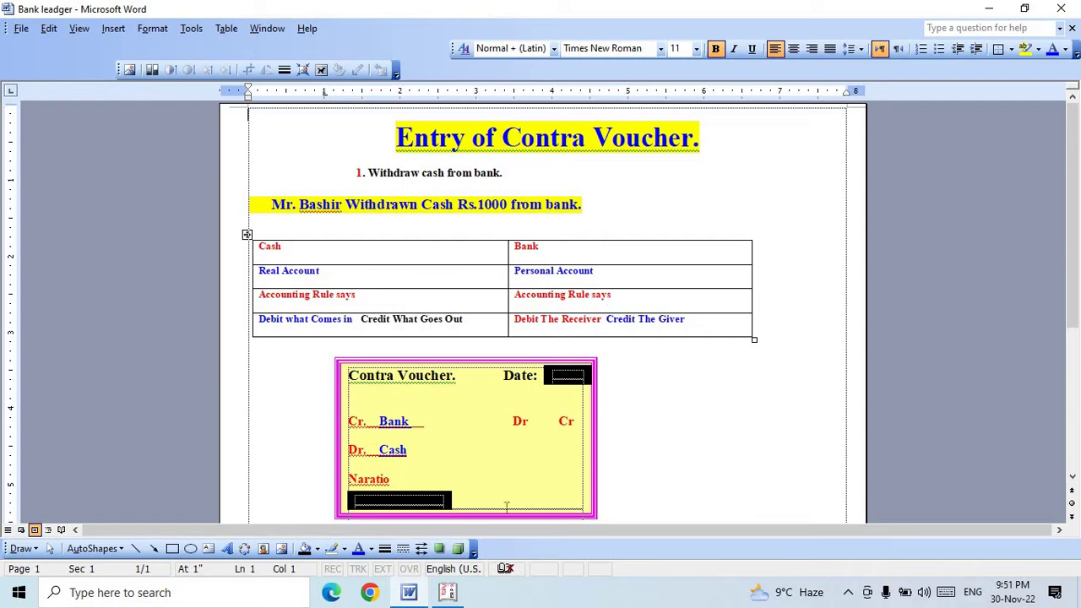
pyautogui.click(448, 594)
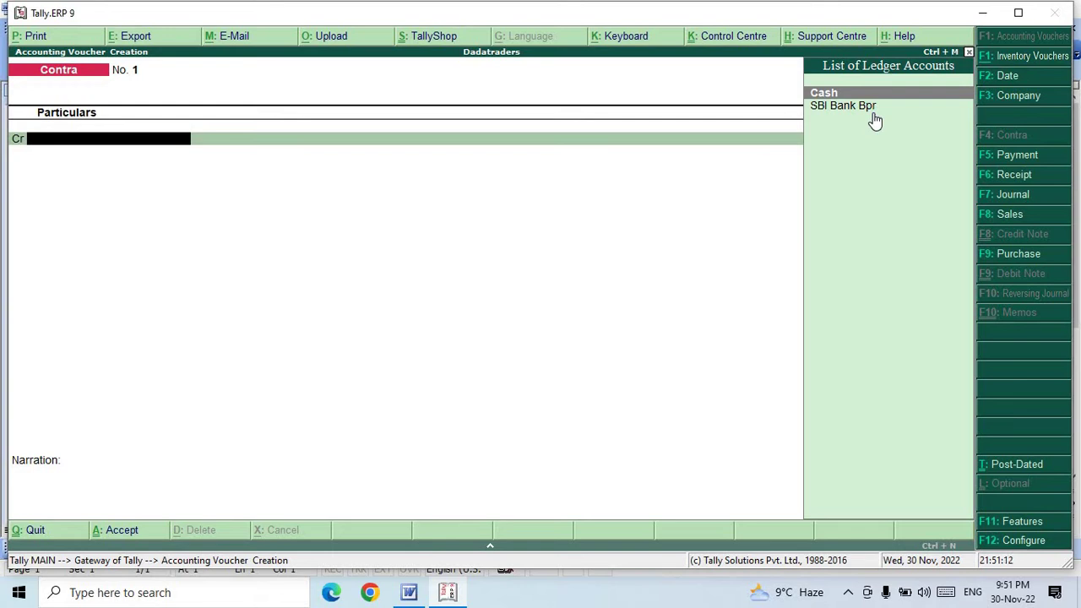
pyautogui.press('Return')
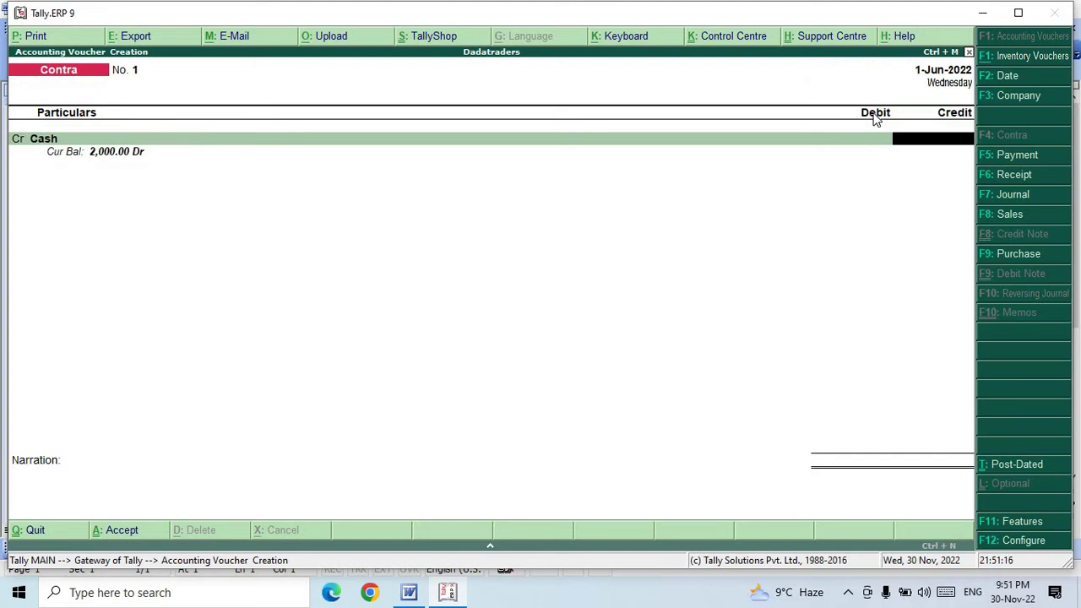
pyautogui.write('400')
pyautogui.press('Return')
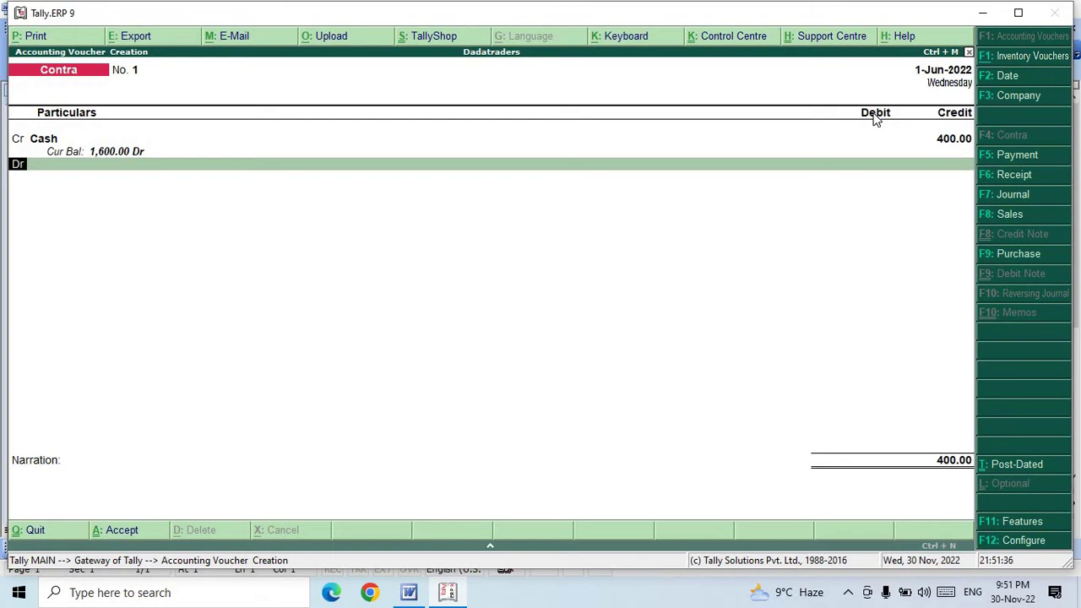
# - Debit the SBI Bank Bpr ledger with 400 in the contra voucher
pyautogui.press('Return')
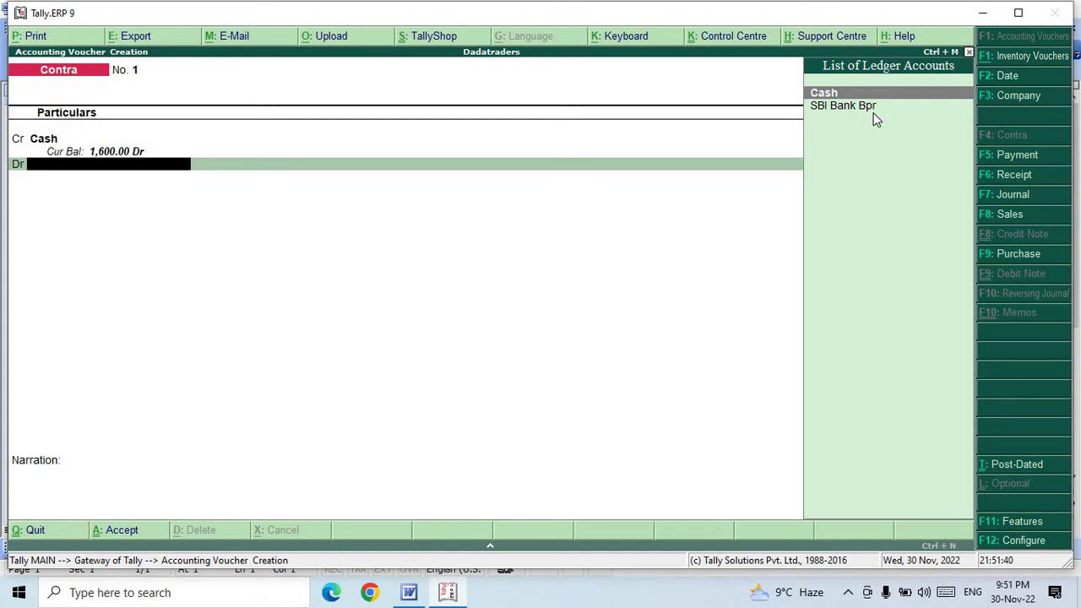
pyautogui.press('Down')
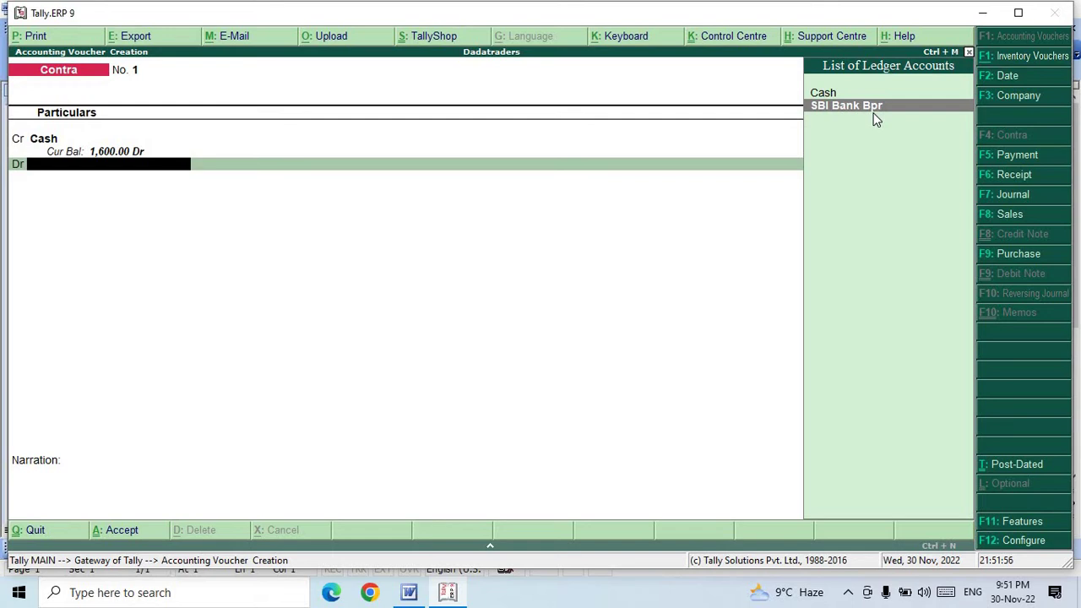
pyautogui.press('Return')
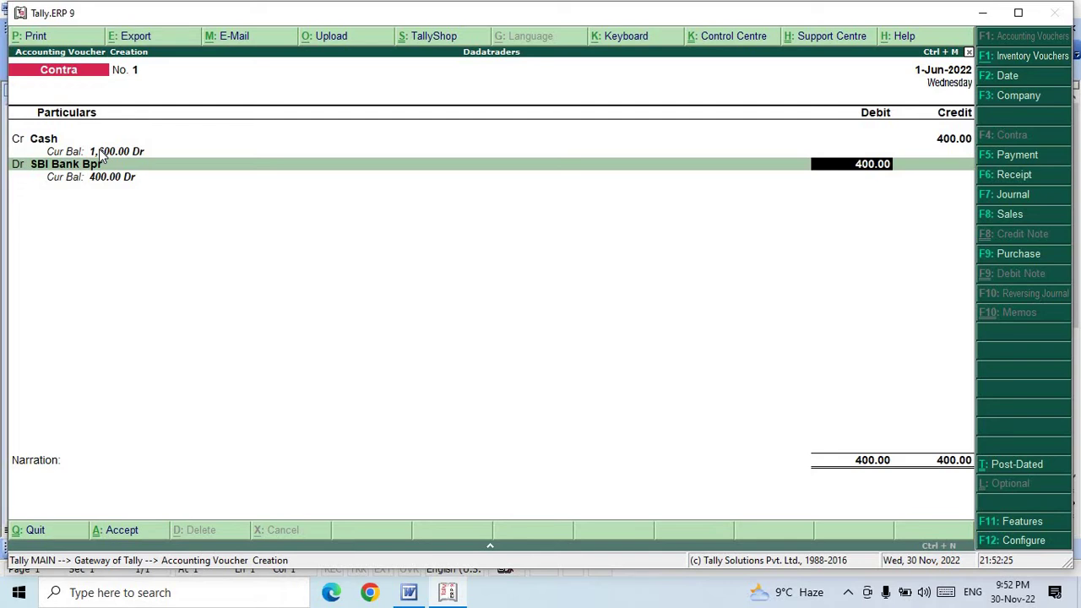
pyautogui.press('Return')
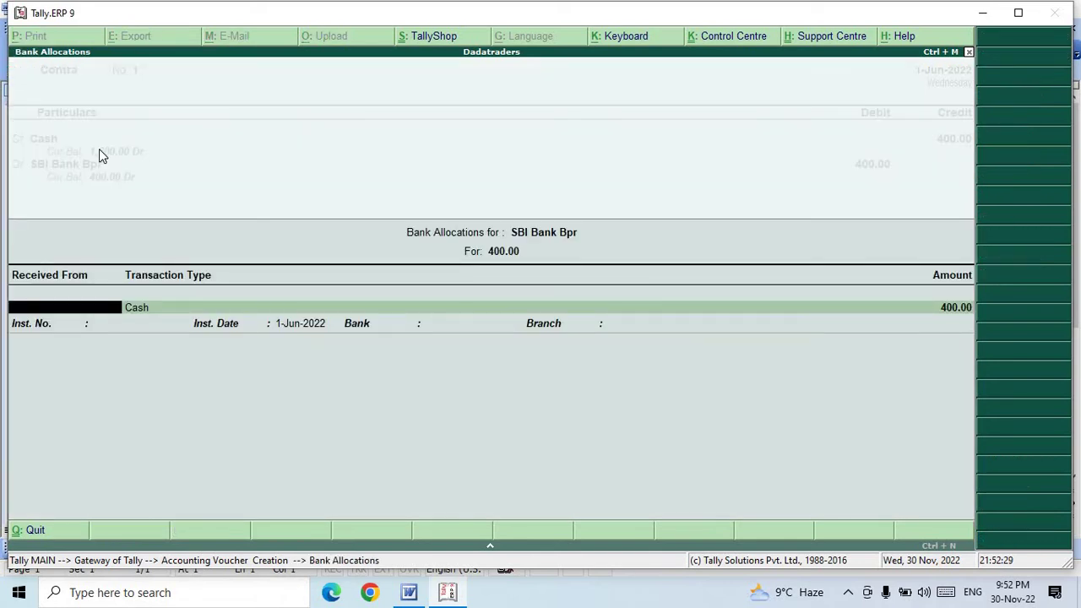
# - Enter Sss as the payer in the SBI Bank Bpr allocation, keeping the Cash transaction type and the 400 amount
pyautogui.write('Sss')
pyautogui.press('Return')
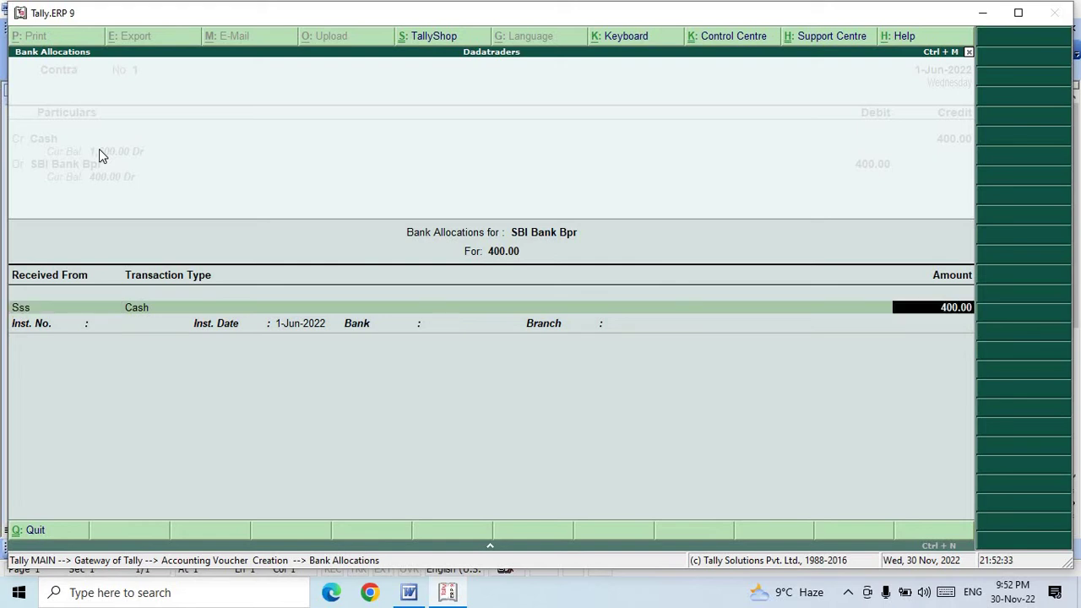
pyautogui.press('Return')
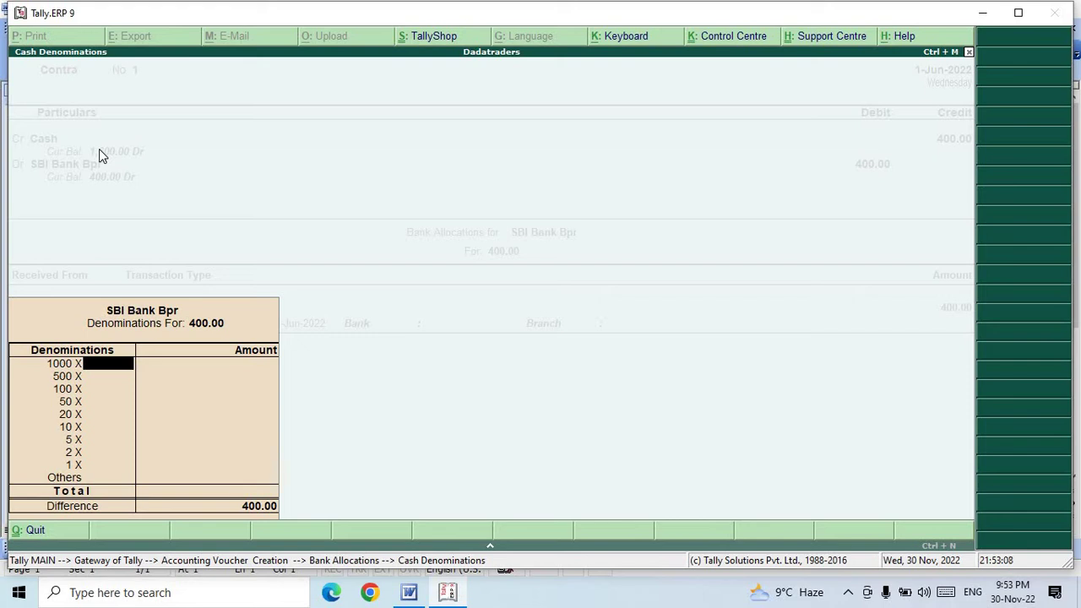
# - Leave all cash denominations blank and enter Tp Bank bpr as the branch in the bank allocation
pyautogui.press('Down')
pyautogui.press('Down')
pyautogui.press('Down')
pyautogui.press('Down')
pyautogui.press('Down')
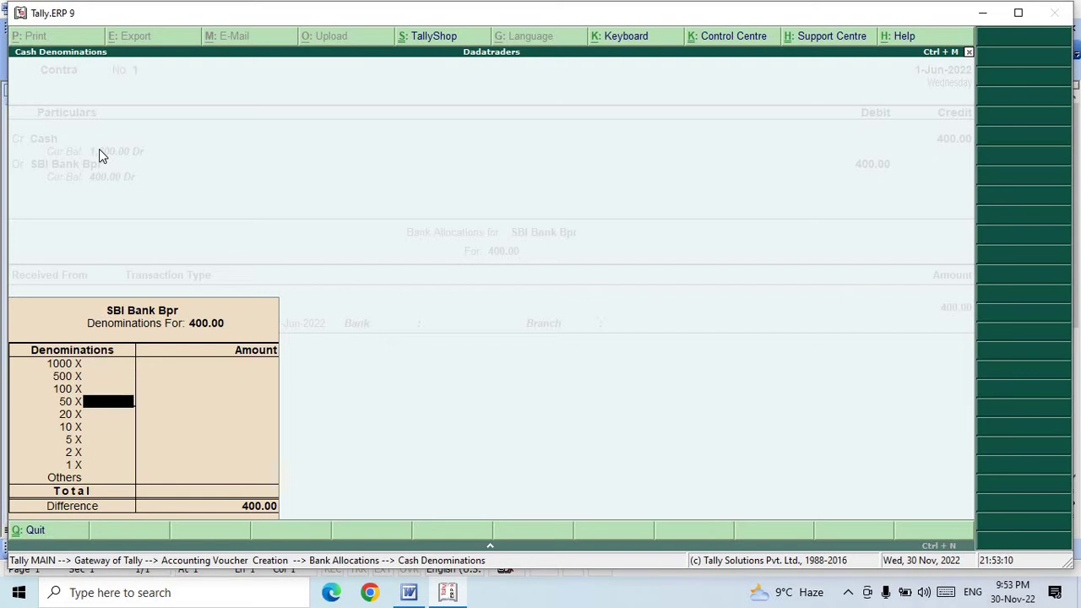
pyautogui.press('Down')
pyautogui.press('Down')
pyautogui.press('Down')
pyautogui.press('Down')
pyautogui.press('Down')
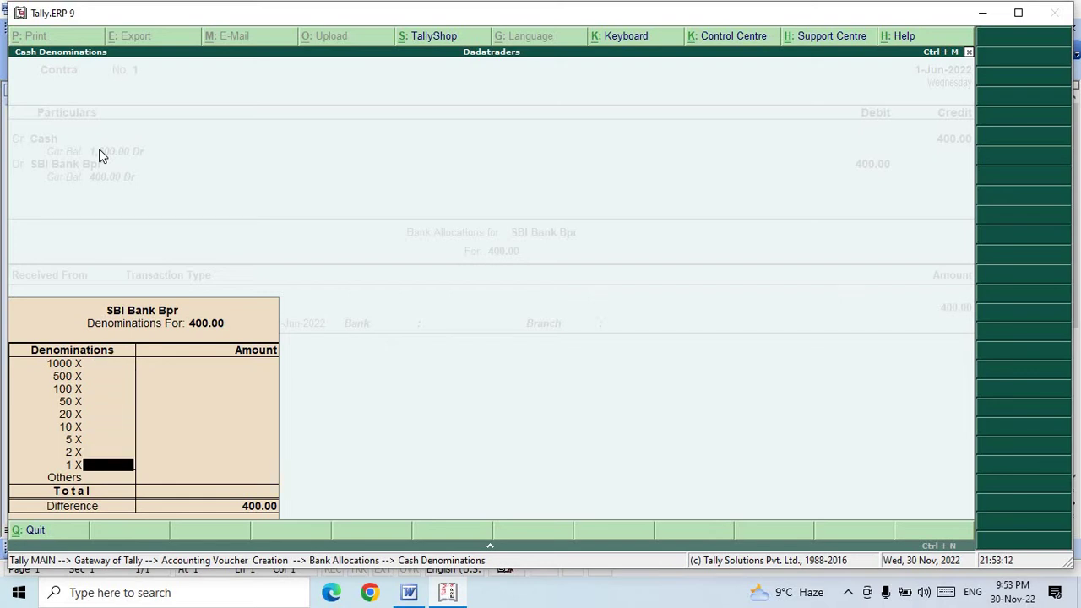
pyautogui.press('Return')
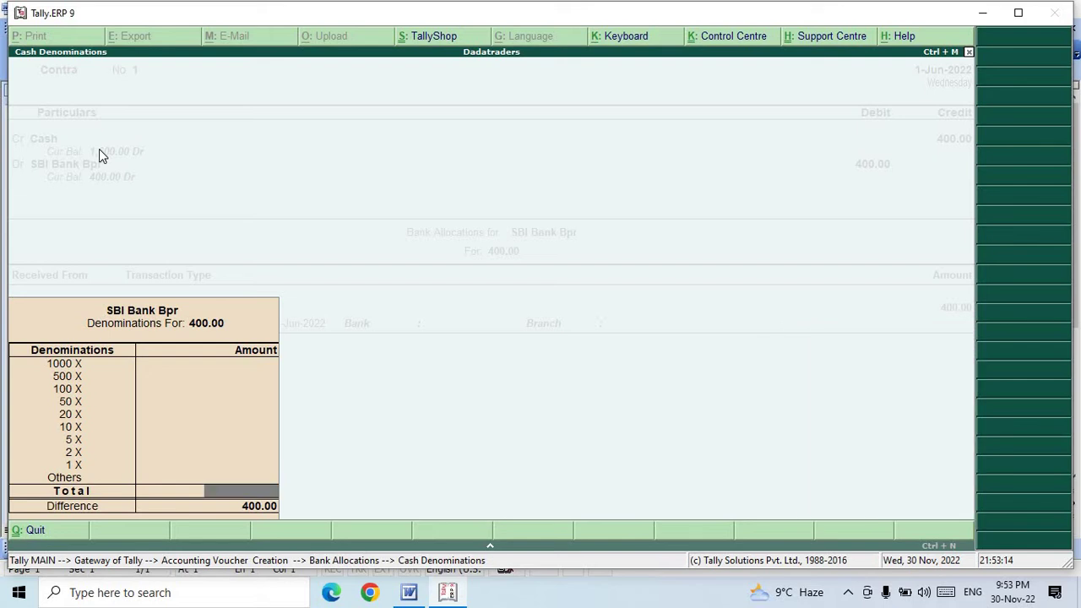
pyautogui.press('Escape')
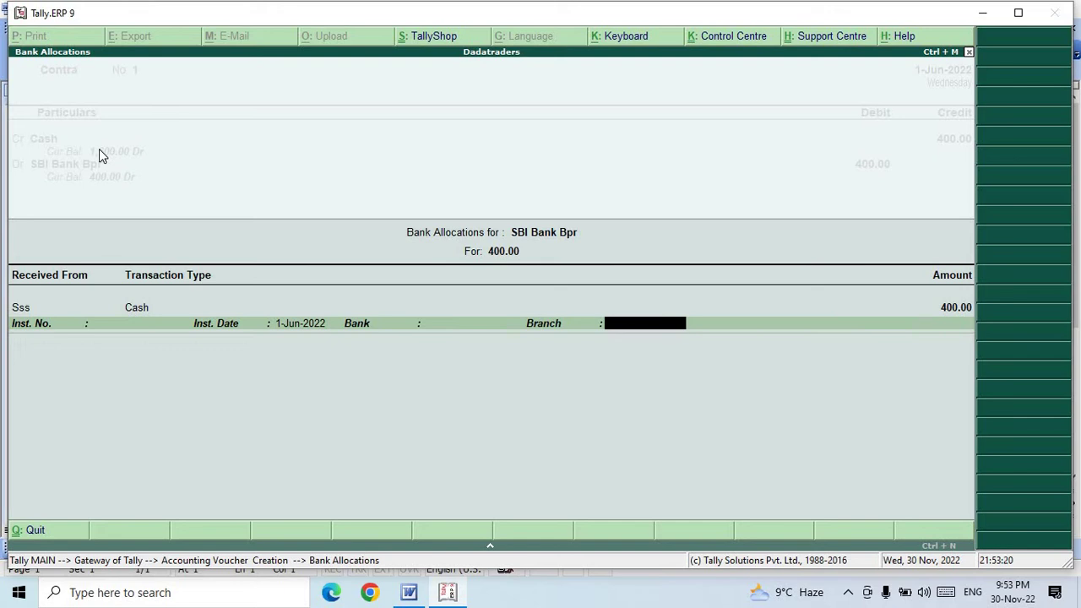
pyautogui.write('Tp Bank bpr')
pyautogui.press('Return')
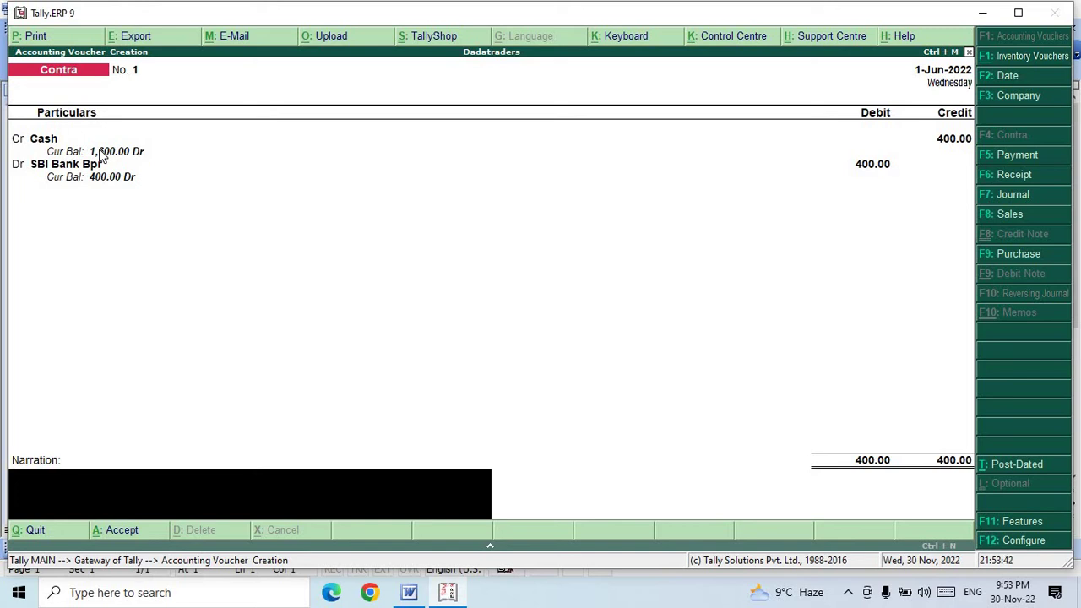
# - Save the contra voucher without a narration and return to the Gateway of Tally
pyautogui.press('Return')
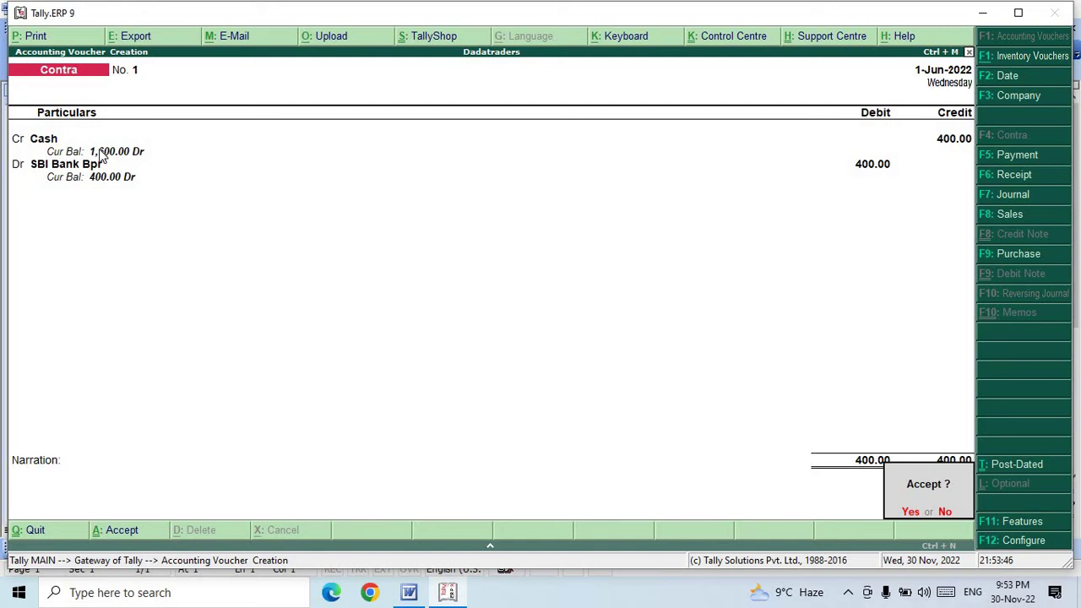
pyautogui.press('Return')
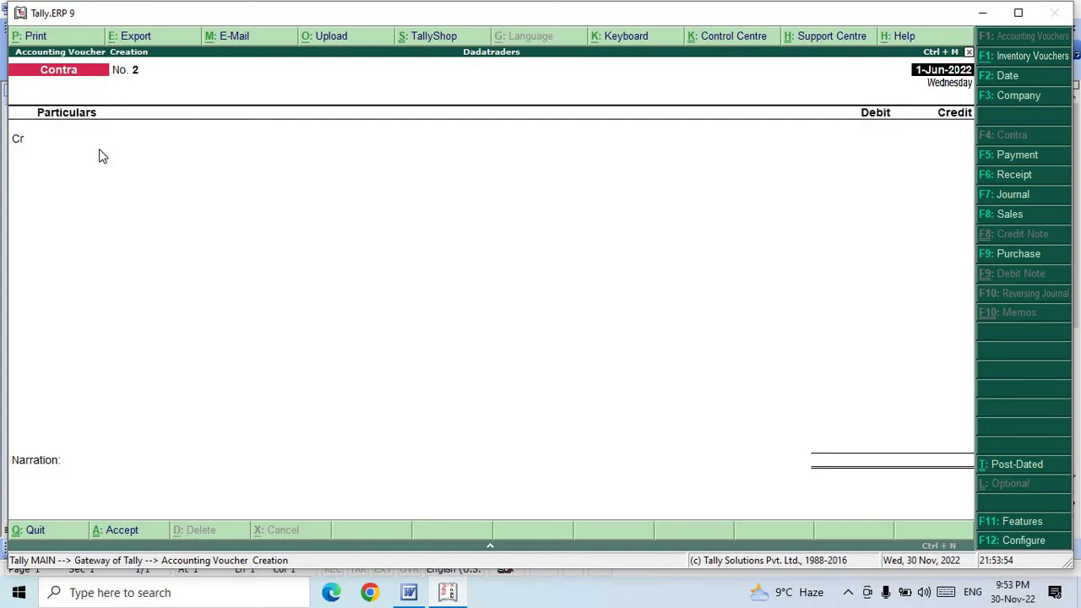
pyautogui.press('BackSpace')
pyautogui.press('Escape')
pyautogui.press('Return')
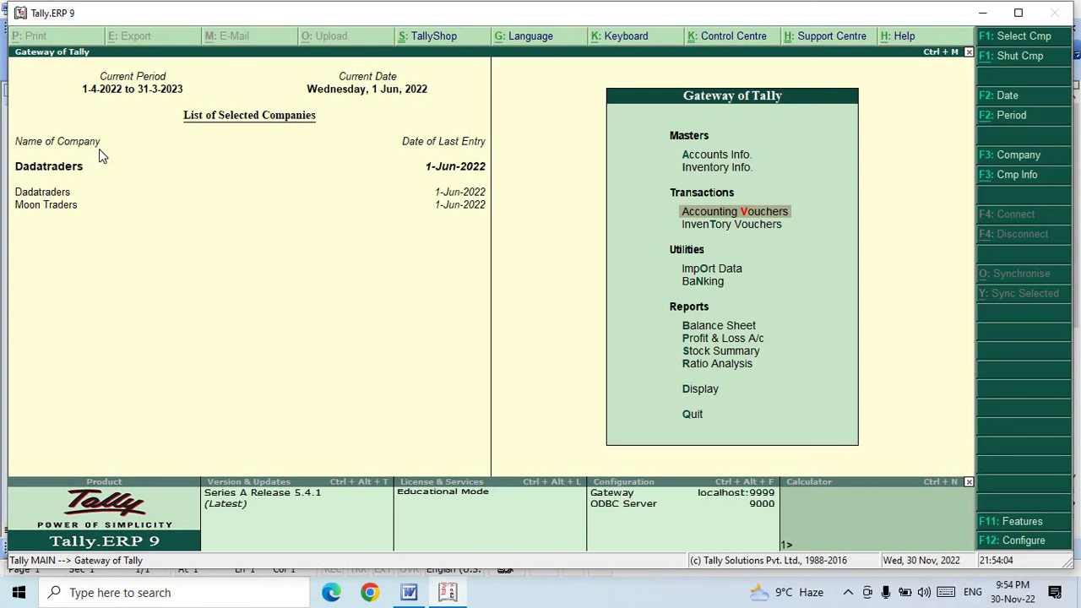
# - Examine the detailed balance sheet and the Bank Accounts group summary, then return to the Gateway of Tally
pyautogui.press('b')
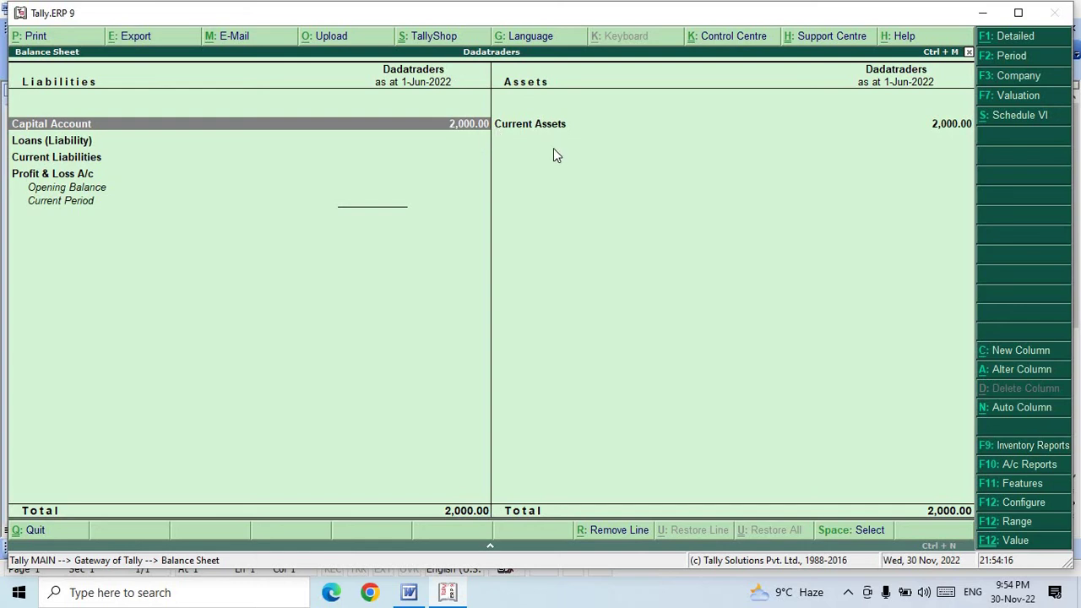
pyautogui.hotkey('alt', 'F1')
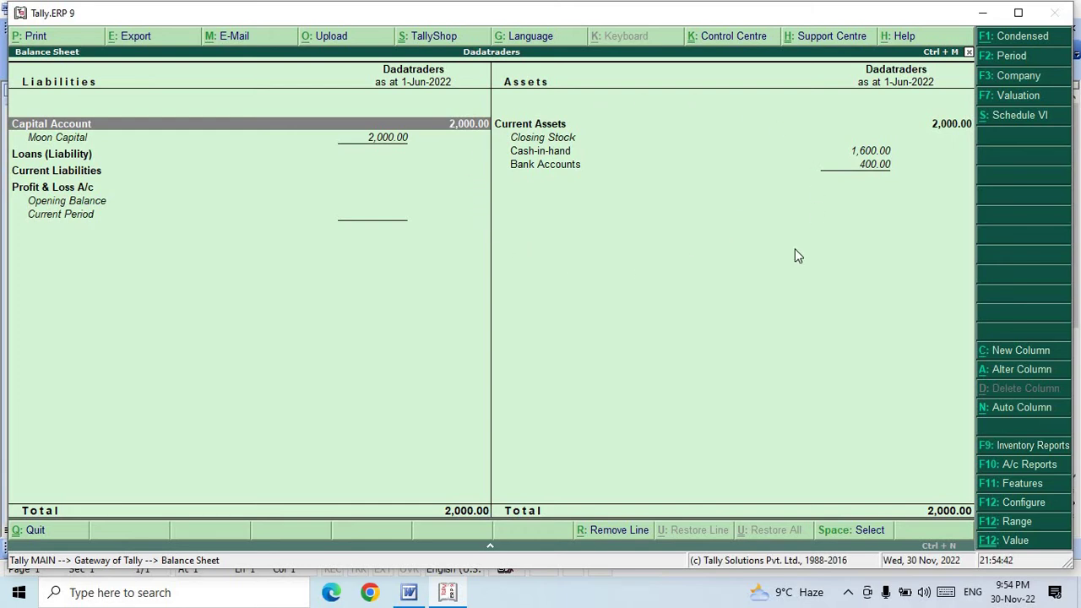
pyautogui.press('Right')
pyautogui.press('Down')
pyautogui.press('Down')
pyautogui.press('Down')
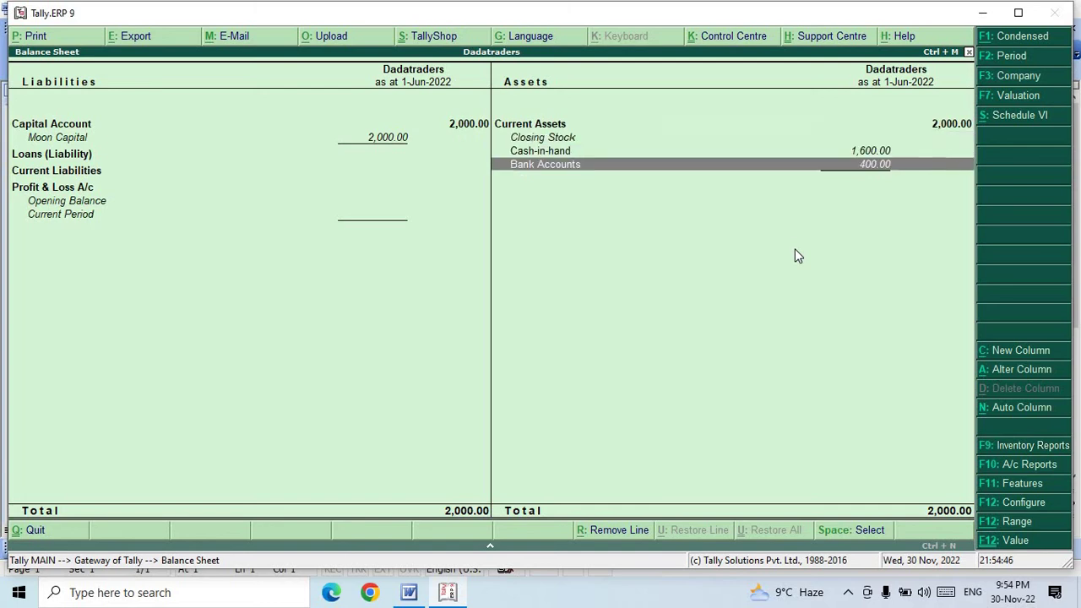
pyautogui.press('Return')
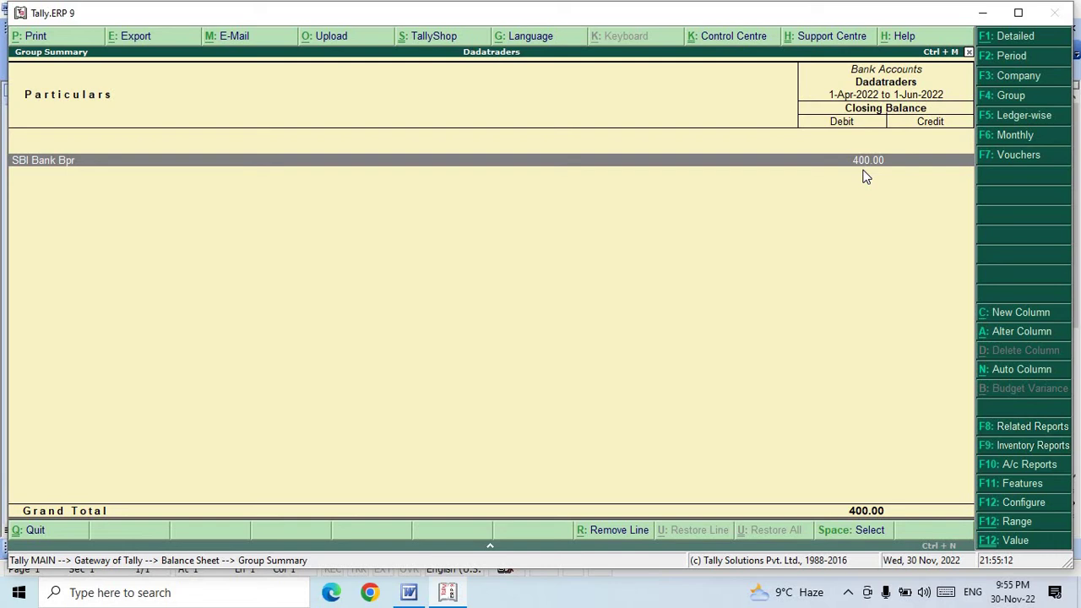
pyautogui.press('Escape')
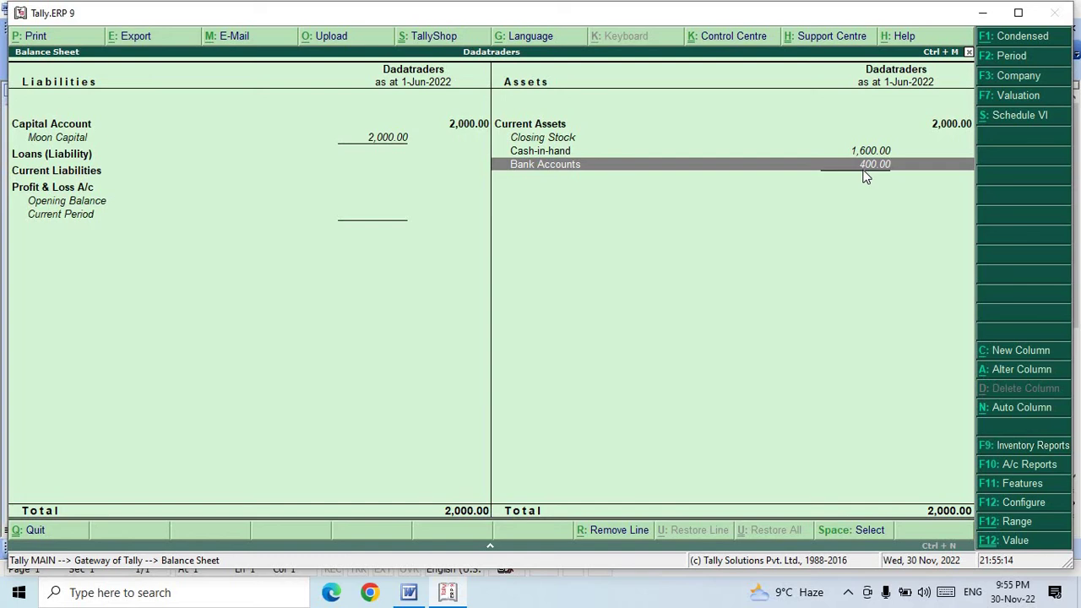
pyautogui.press('Escape')
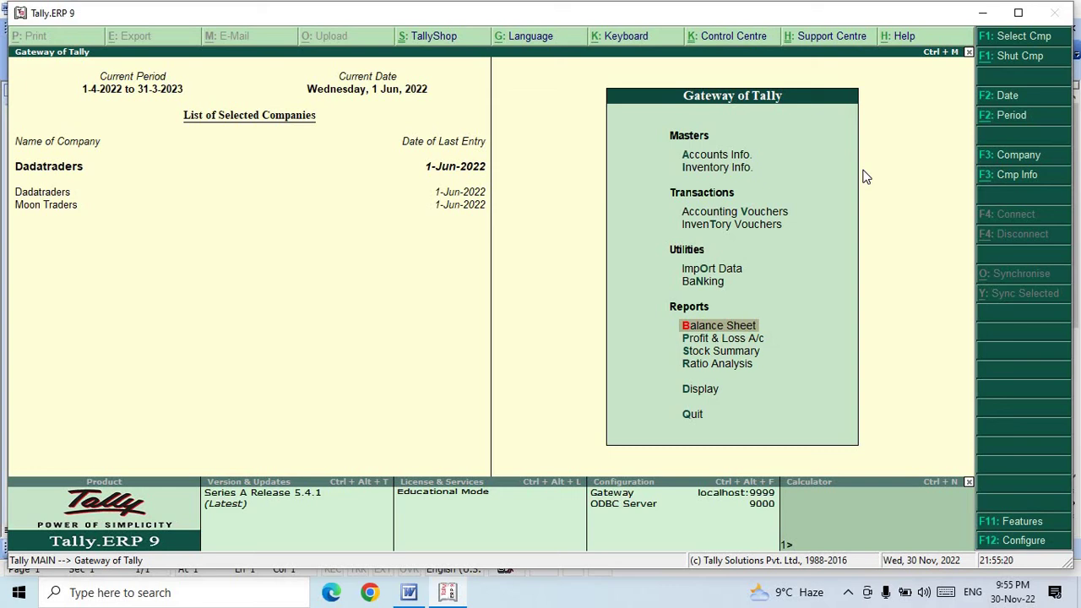
# - Open accounting voucher creation again for a second contra voucher
pyautogui.press('Up')
pyautogui.press('Up')
pyautogui.press('Up')
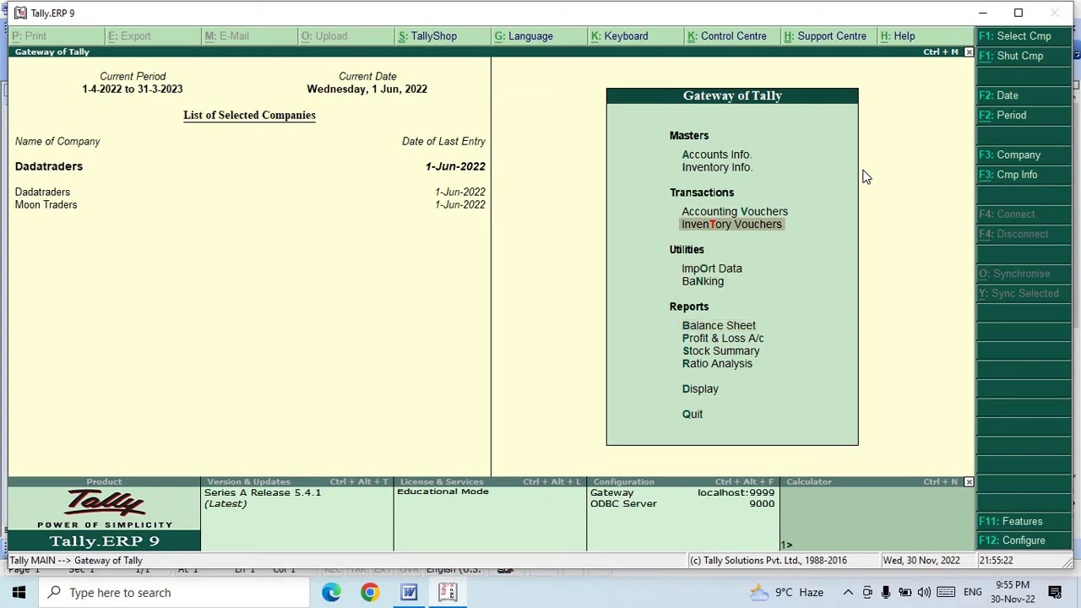
pyautogui.press('Up')
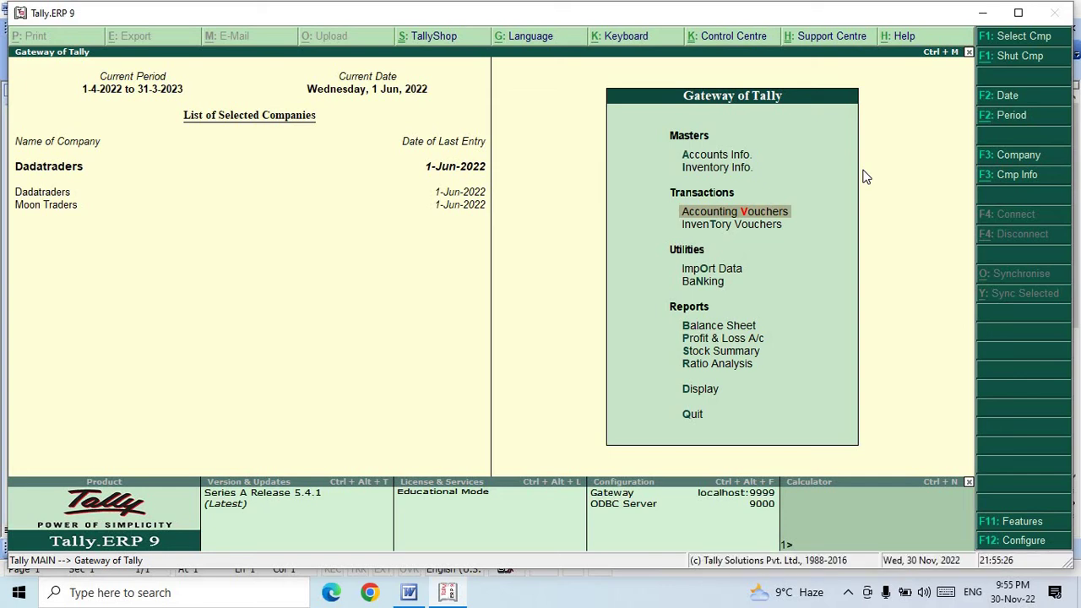
pyautogui.press('Return')
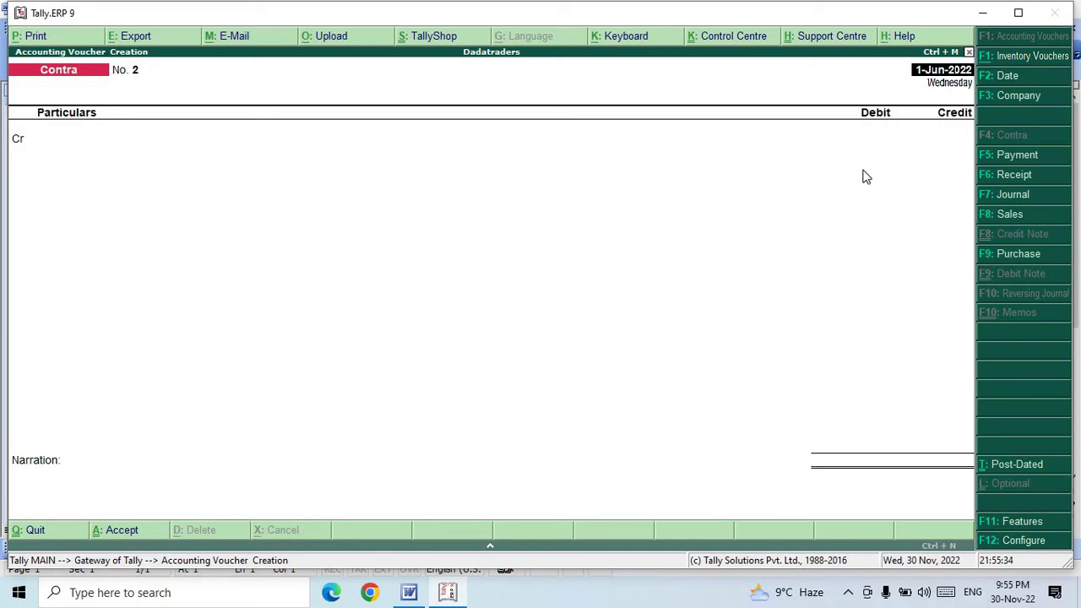
# - Keep the 1-Jun-2022 date on the second contra voucher and credit SBI Bank Bpr with 200
pyautogui.press('Return')
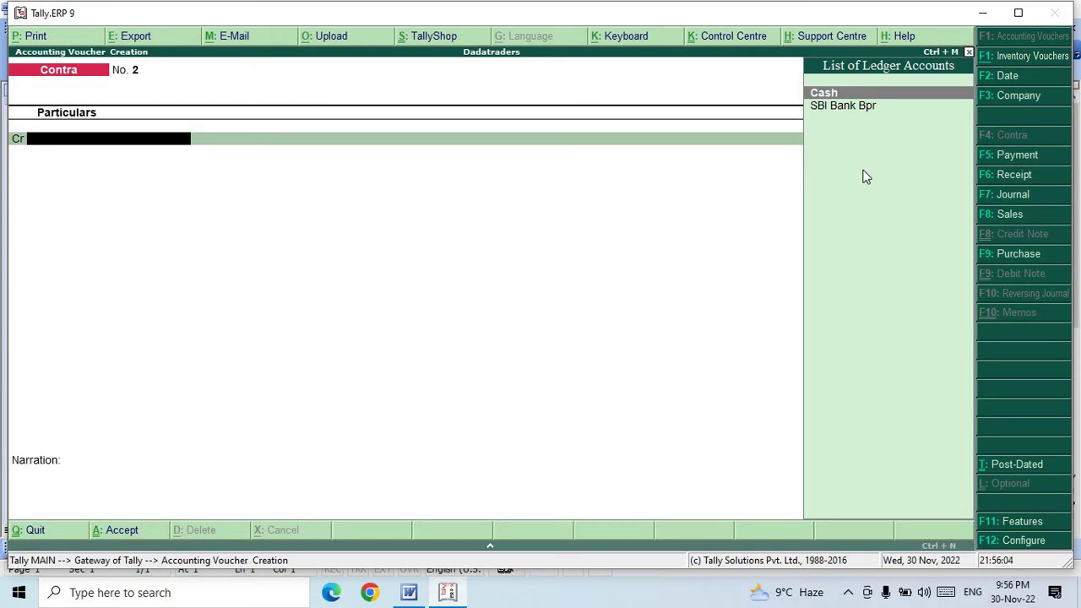
pyautogui.press('Down')
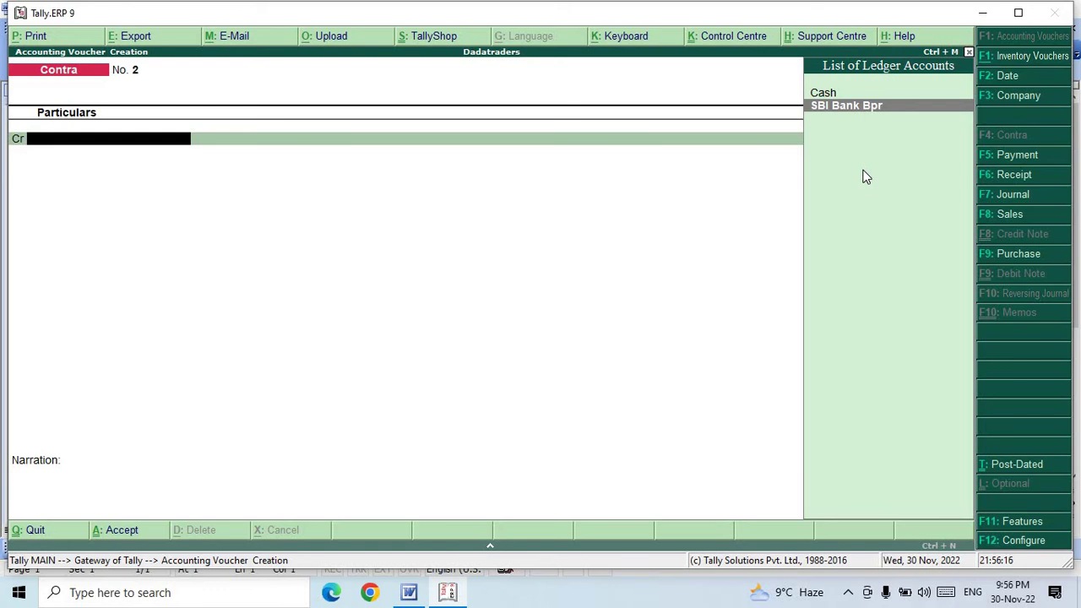
pyautogui.press('Return')
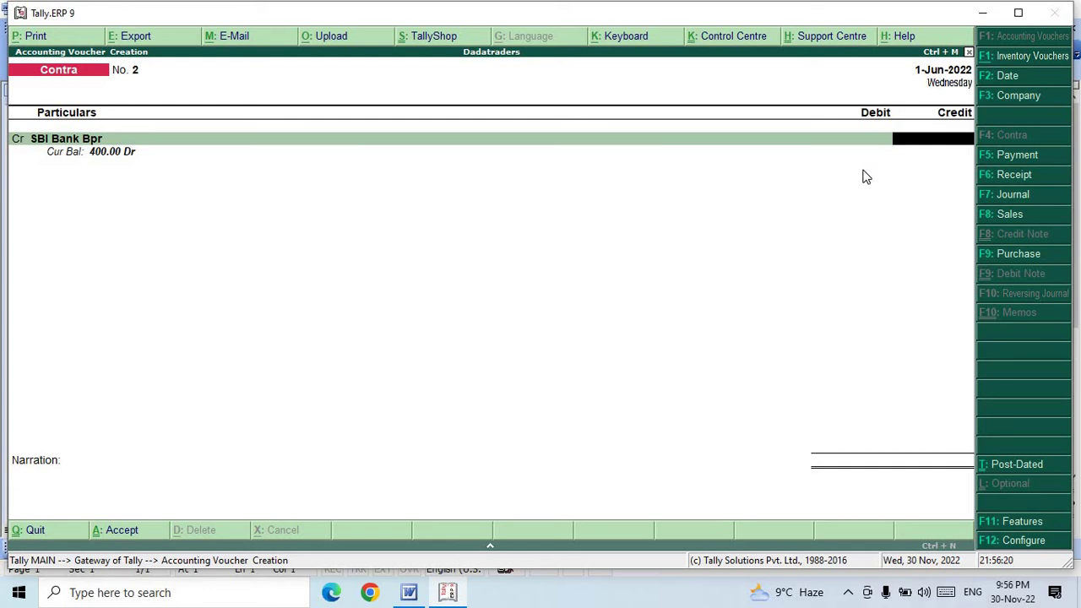
pyautogui.write('200')
pyautogui.press('Return')
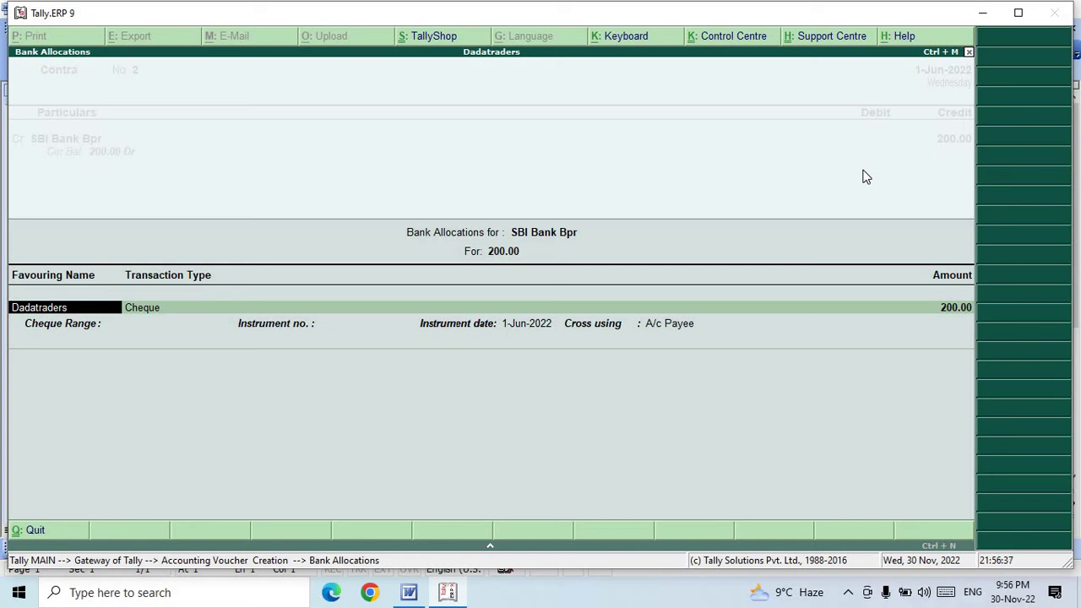
# - Allocate the bank amount as a Cheque favouring Dadatraders with instrument number 333, dated 1-Jun-2022 and crossed A/c Payee
pyautogui.press('Return')
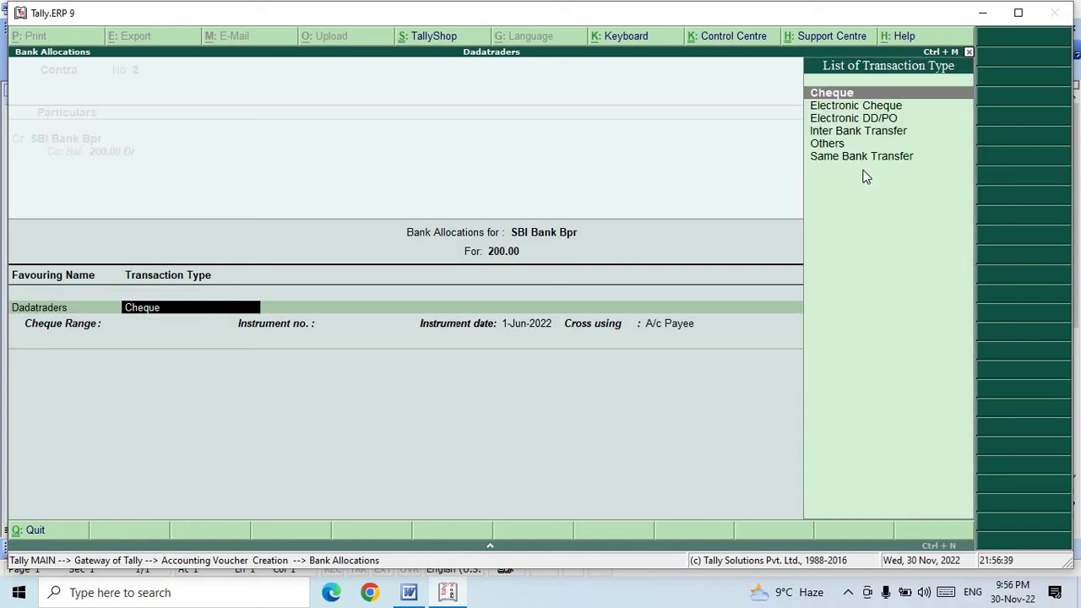
pyautogui.press('Return')
pyautogui.press('Return')
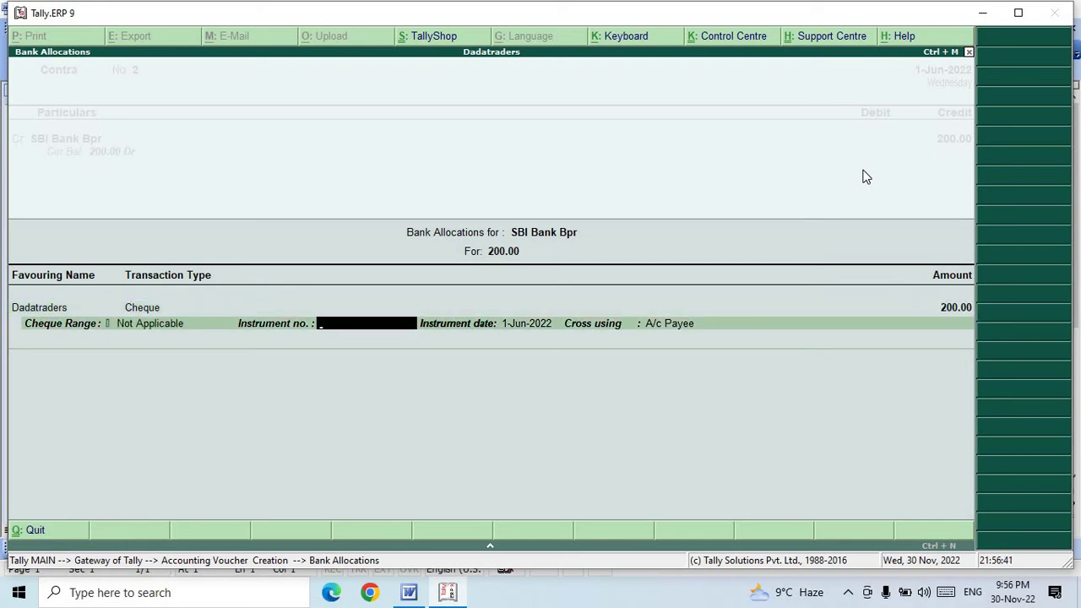
pyautogui.write('333')
pyautogui.press('Return')
pyautogui.press('Return')
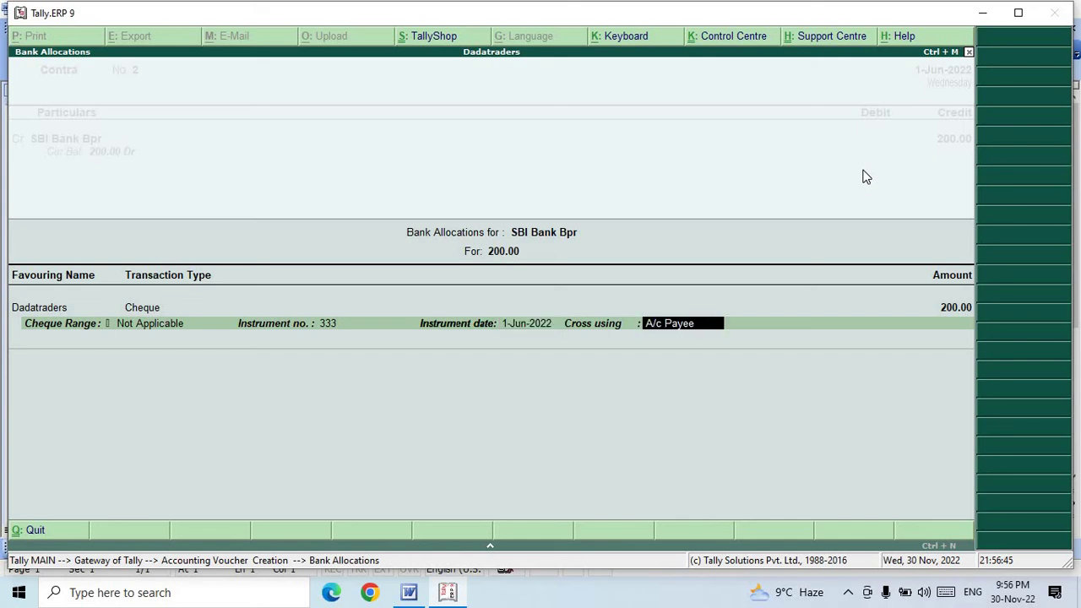
pyautogui.press('Return')
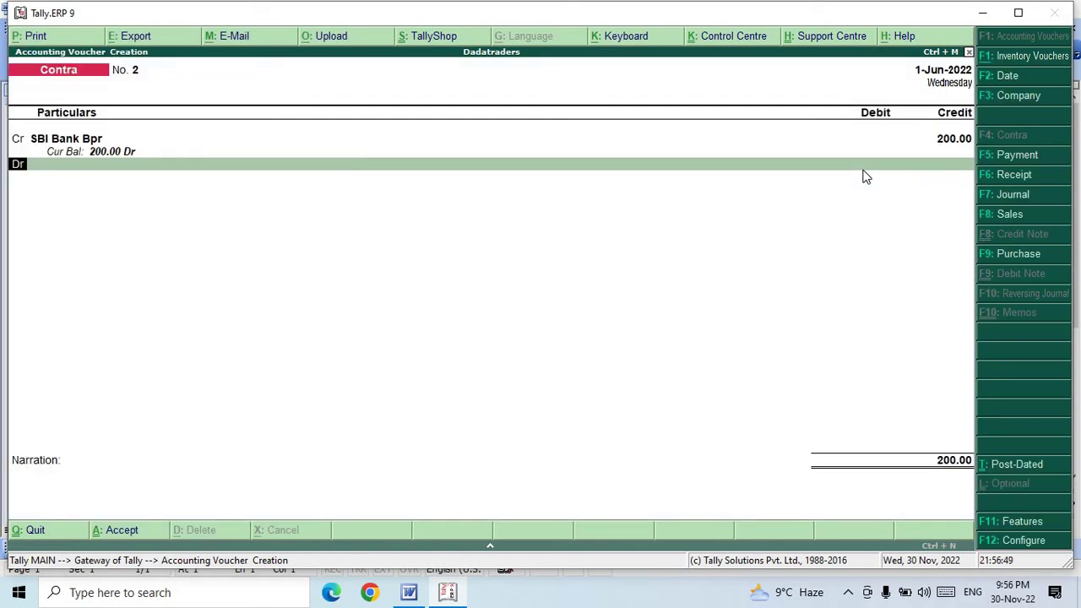
# - Debit the Cash ledger with the matching 200.00 on the second line of the contra voucher
pyautogui.press('Return')
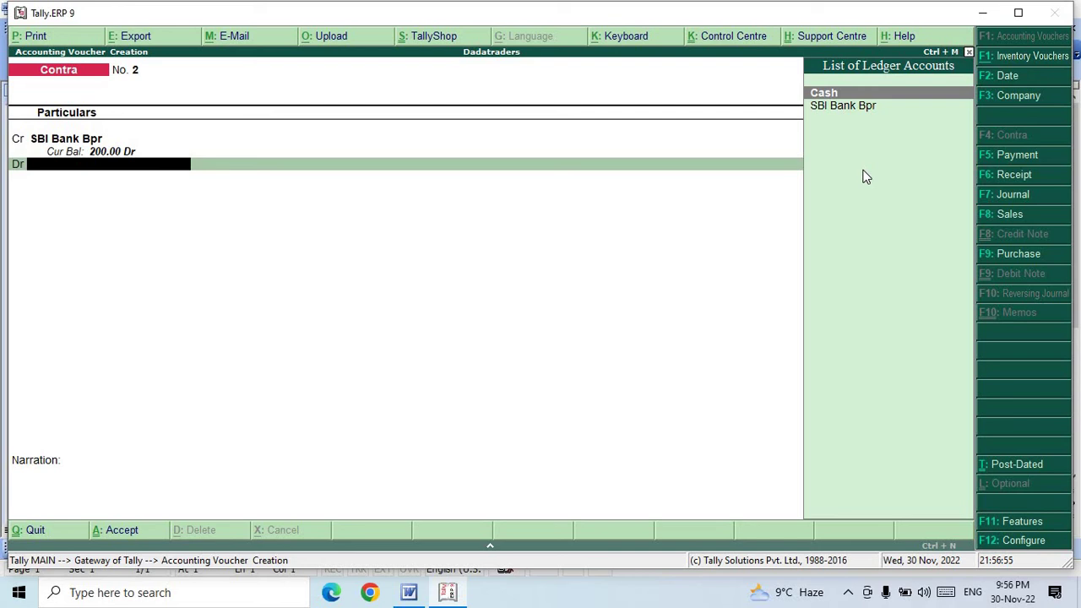
pyautogui.write('C')
pyautogui.press('Return')
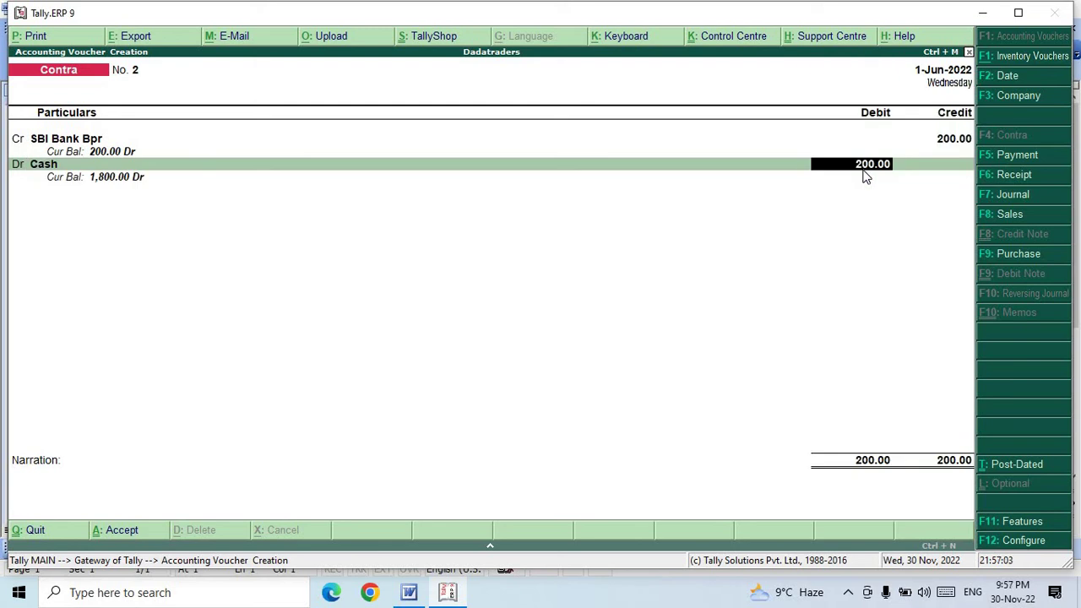
pyautogui.press('Return')
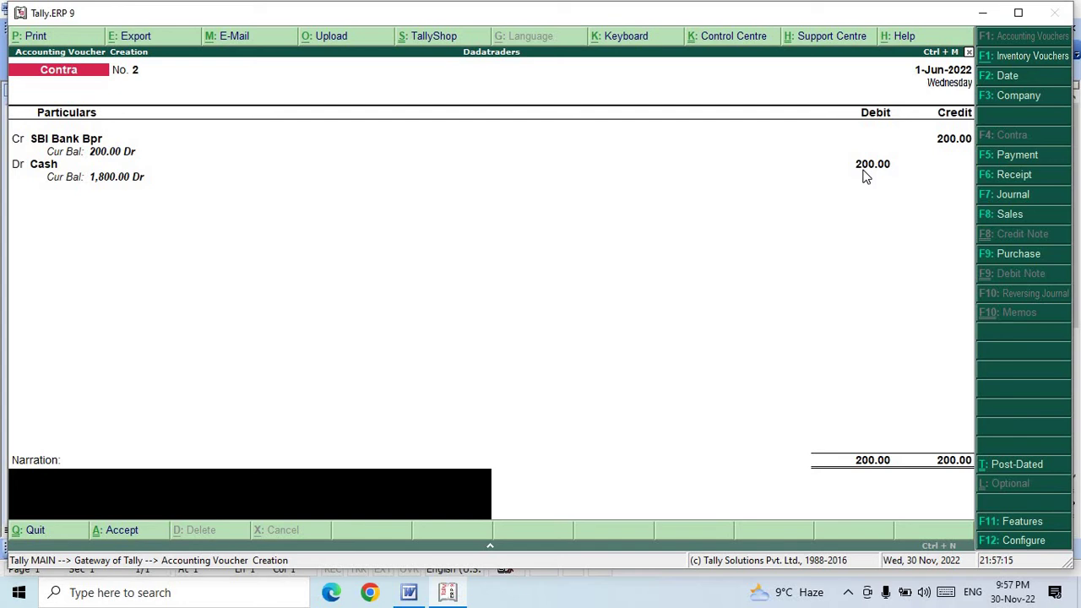
# - Save the cash withdrawal voucher with an empty narration and quit voucher creation to the Gateway of Tally
pyautogui.press('Return')
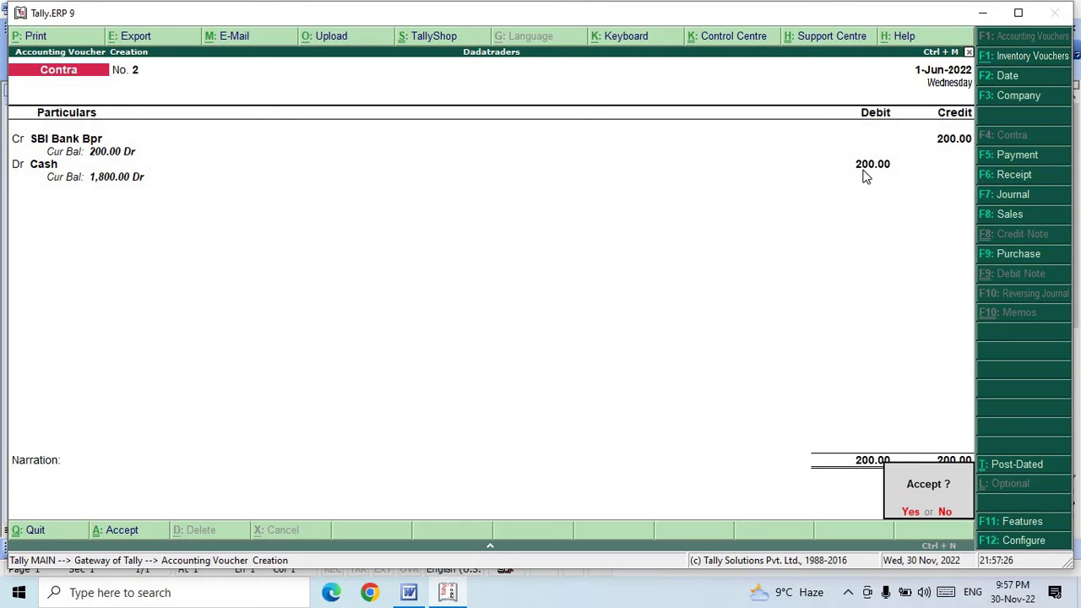
pyautogui.press('Return')
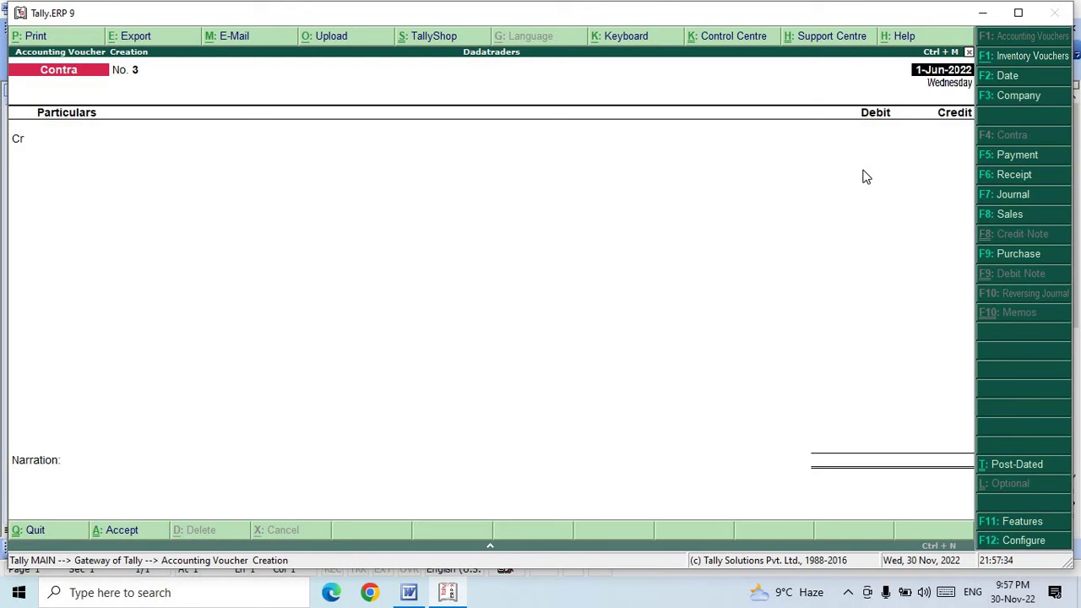
pyautogui.press('F2')
pyautogui.press('Escape')
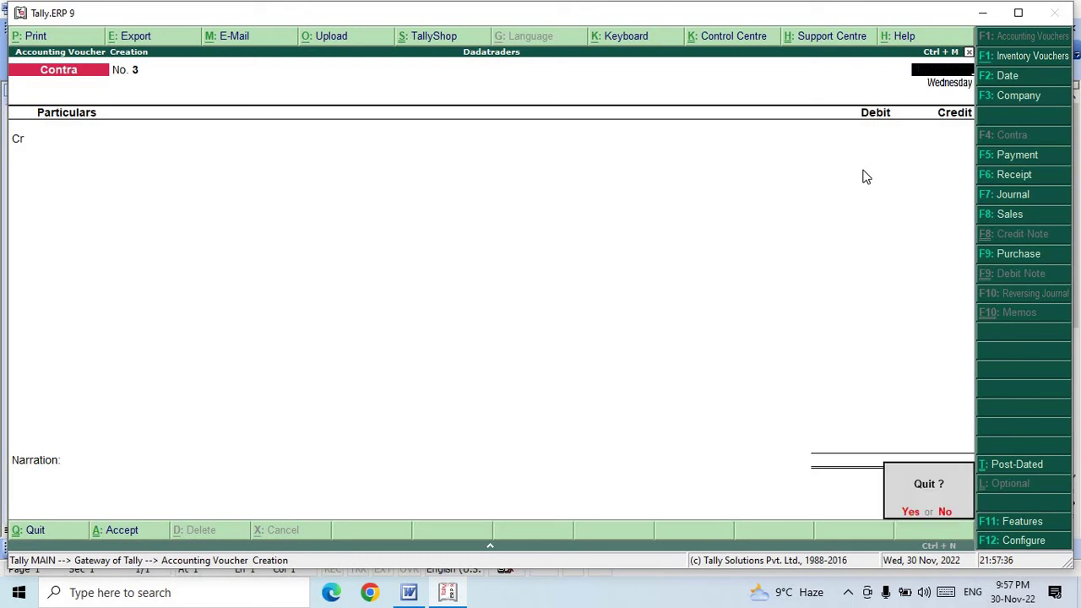
pyautogui.press('y')
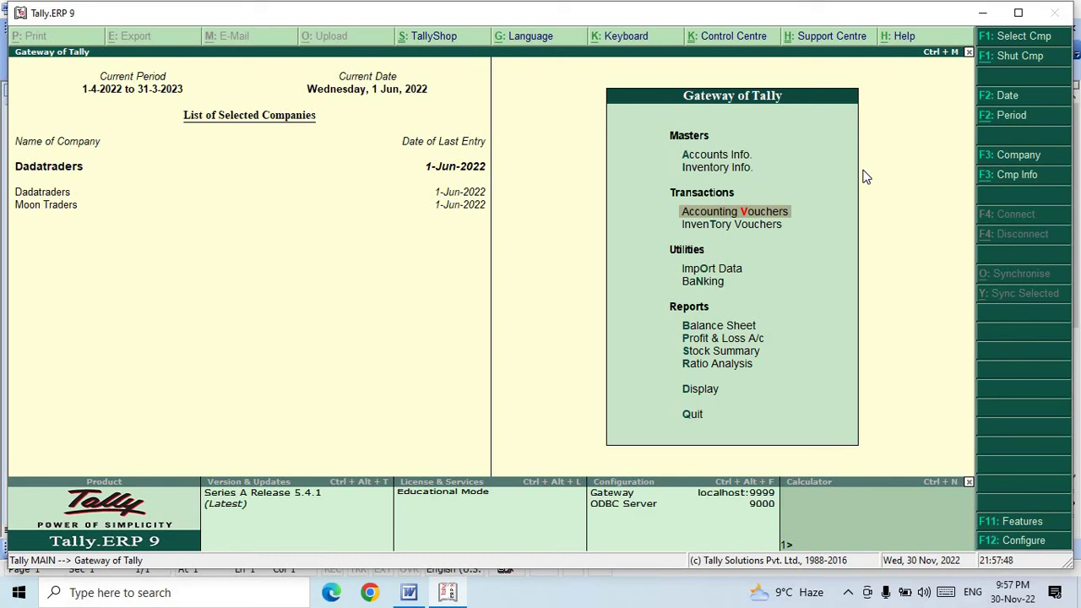
# - Show the balance sheet in detailed form and review the Current Assets lines down to Bank Accounts
pyautogui.press('b')
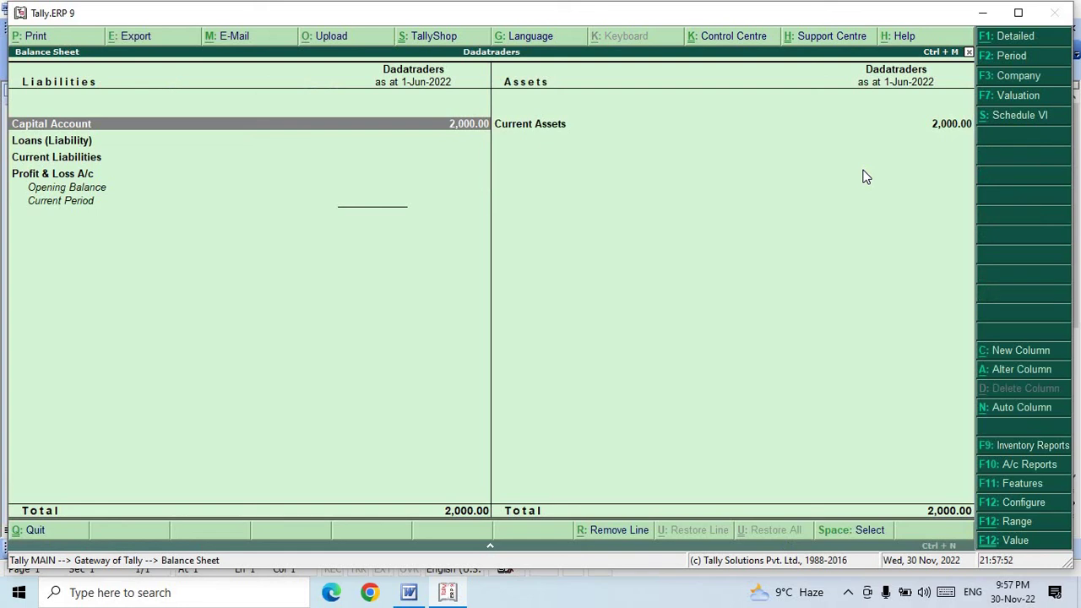
pyautogui.hotkey('alt', 'F1')
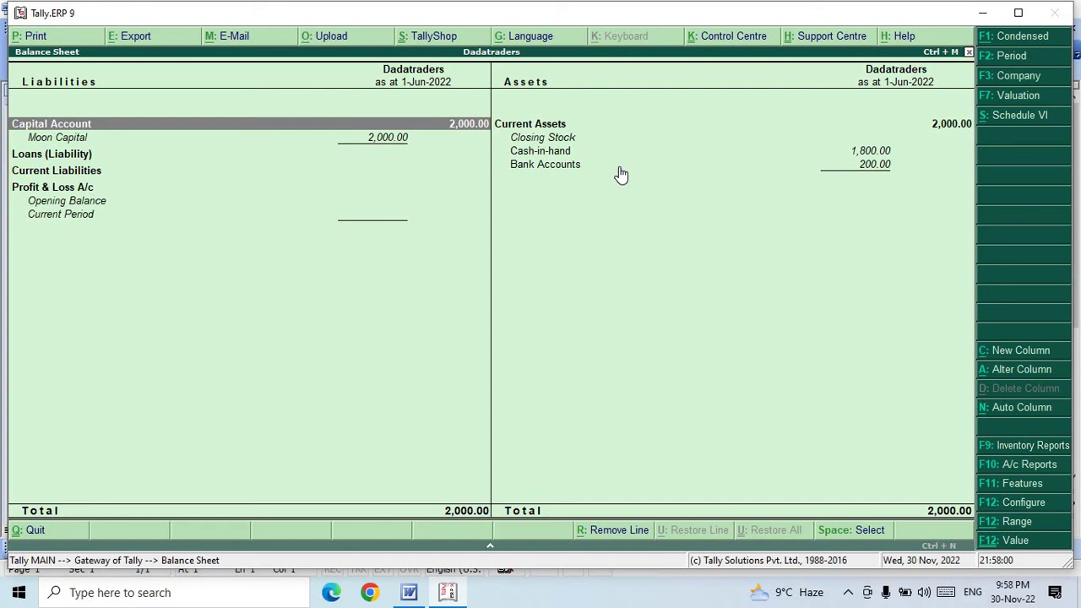
pyautogui.press('Right')
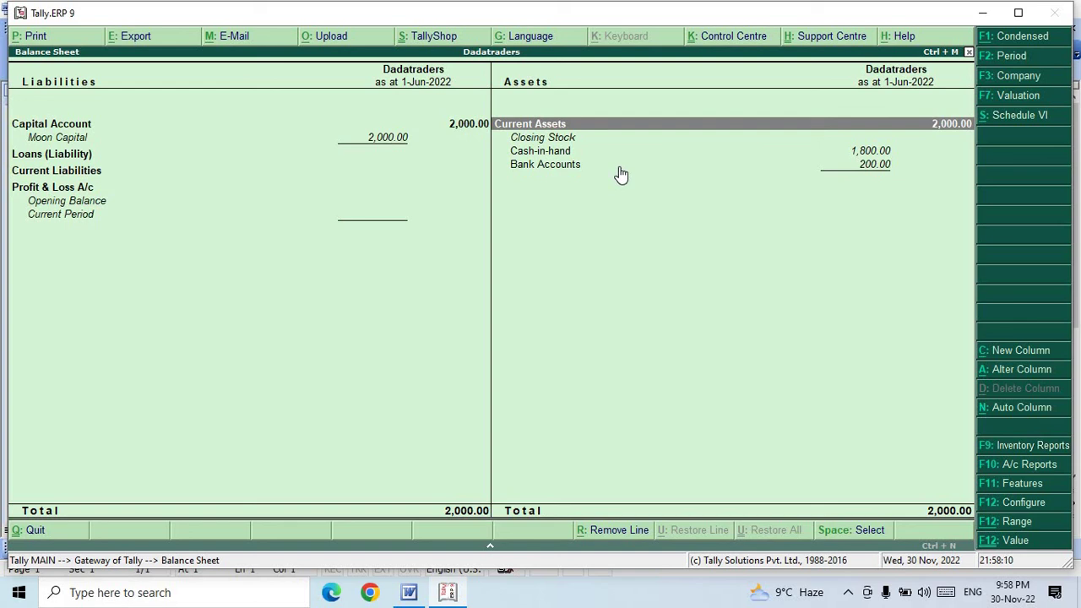
pyautogui.press('Down')
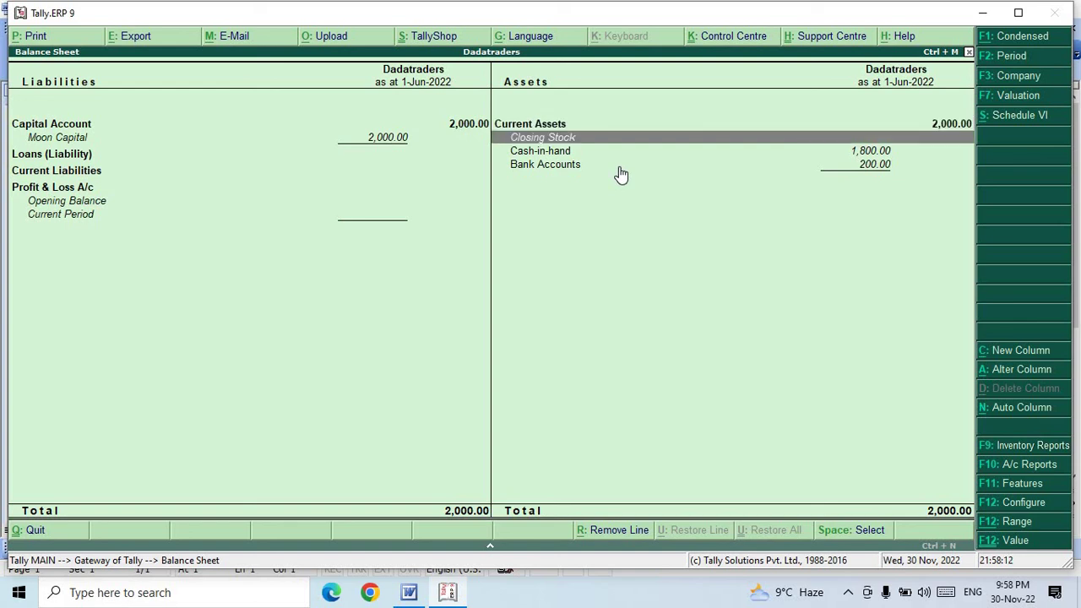
pyautogui.press('Down')
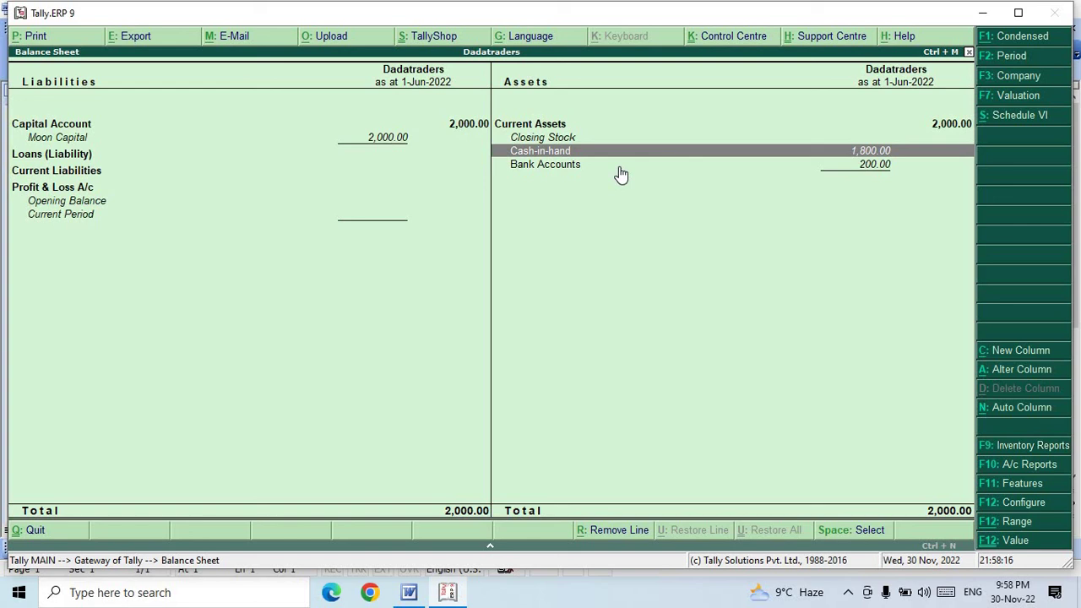
pyautogui.press('Down')
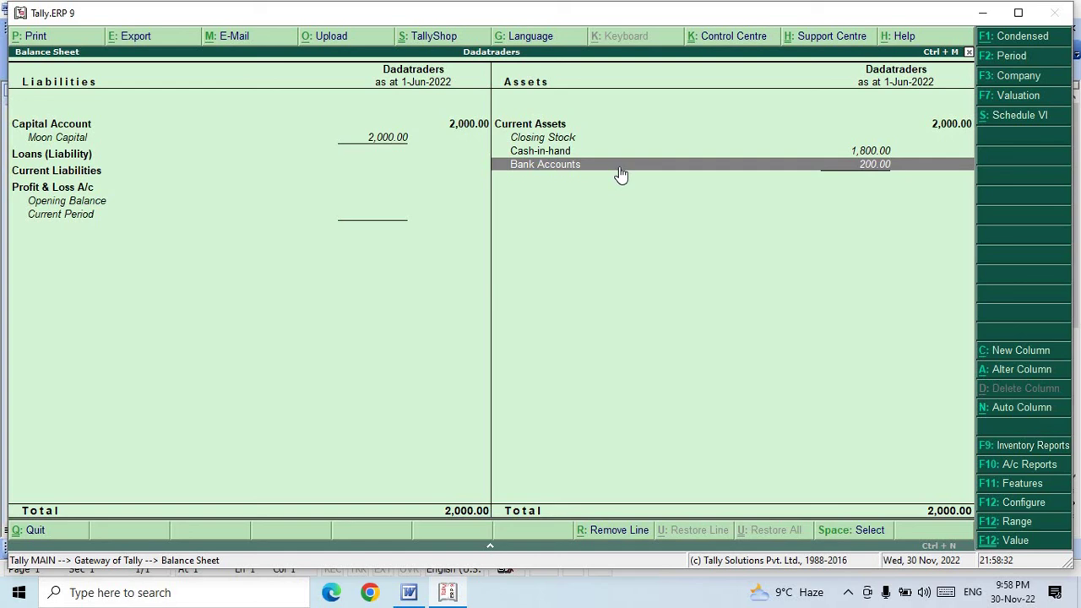
# - Drill down from Bank Accounts to the June vouchers of SBI Bank Bpr, examine both contra entries, and leave the ledger reports
pyautogui.doubleClick(619, 167)
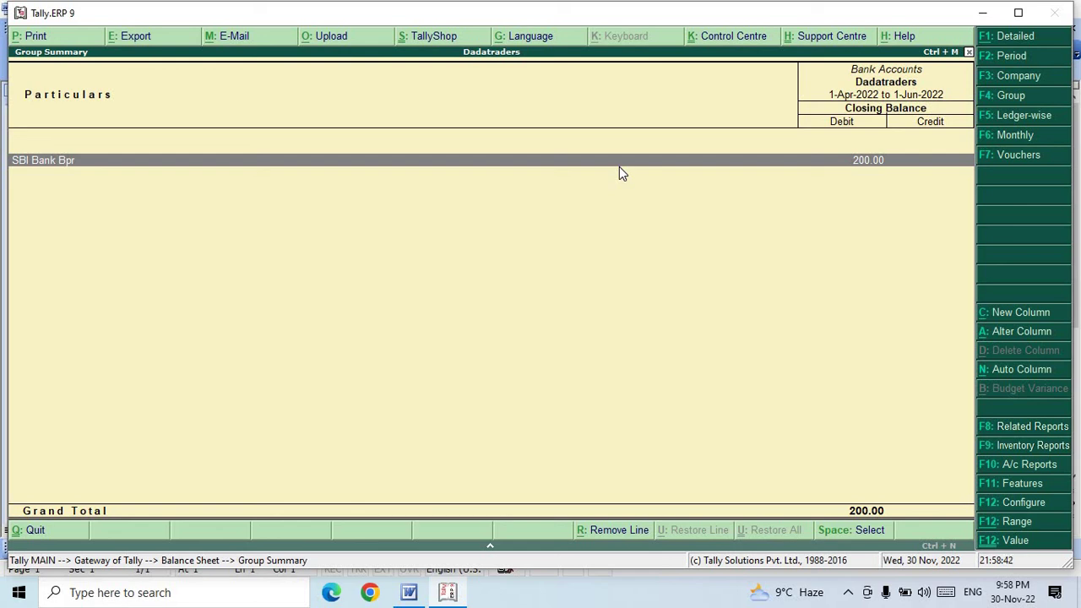
pyautogui.press('Return')
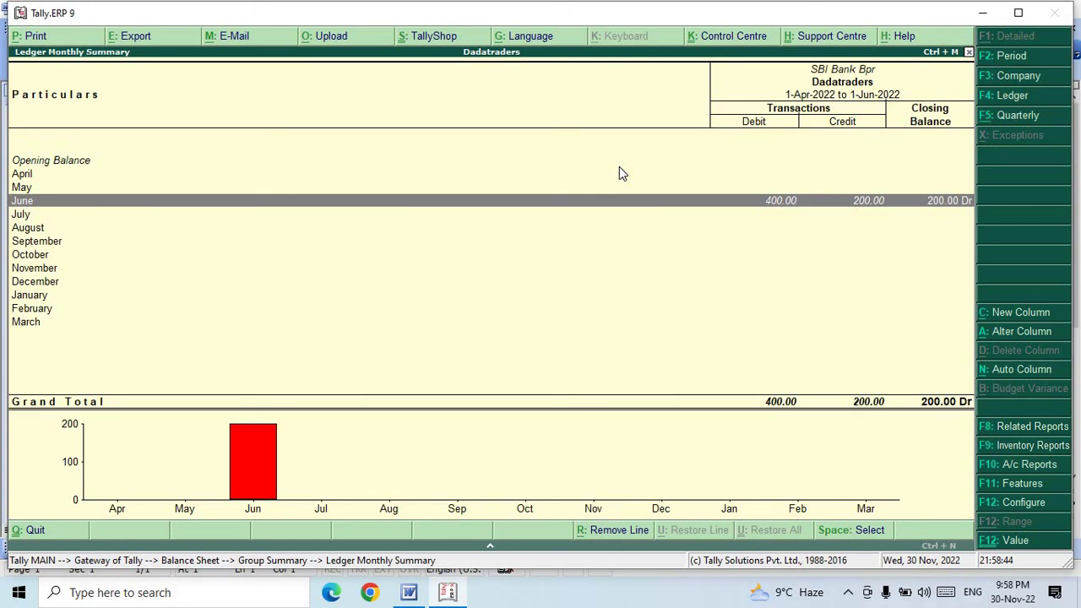
pyautogui.press('Return')
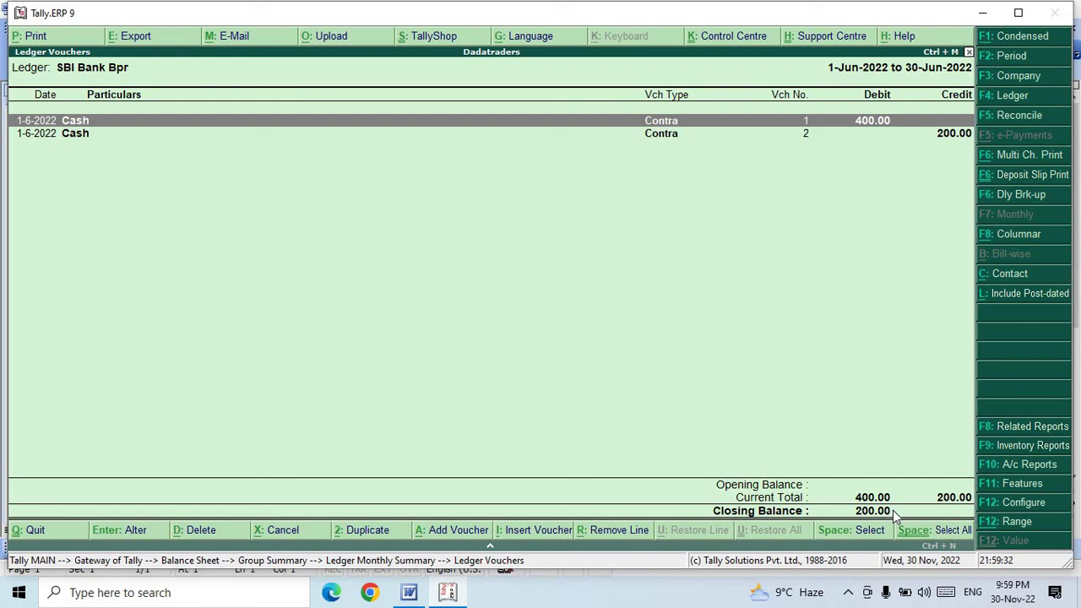
pyautogui.press('Escape')
pyautogui.press('Escape')
pyautogui.press('Escape')
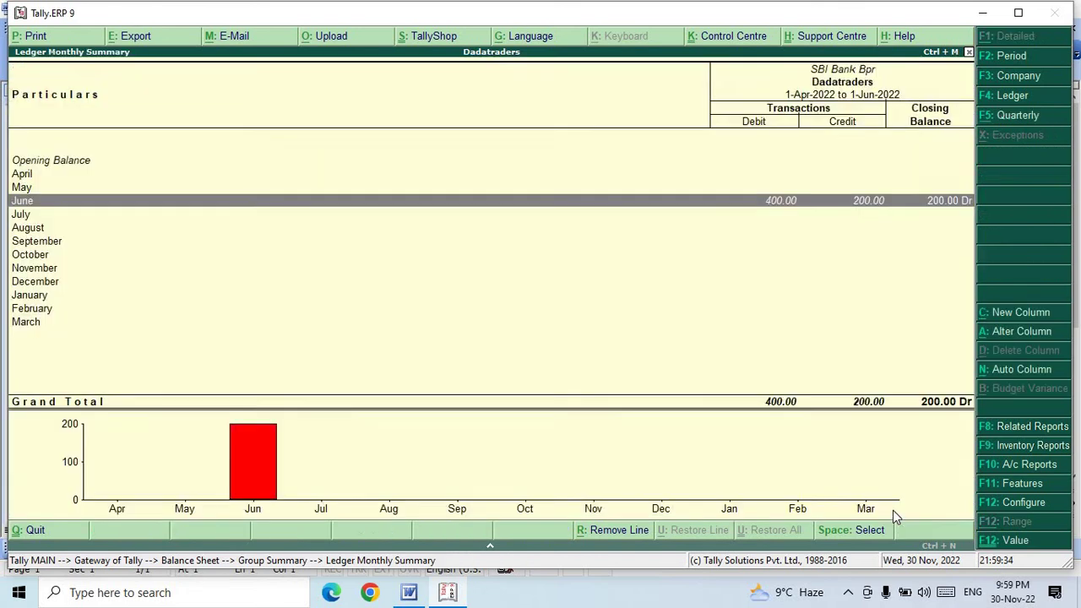